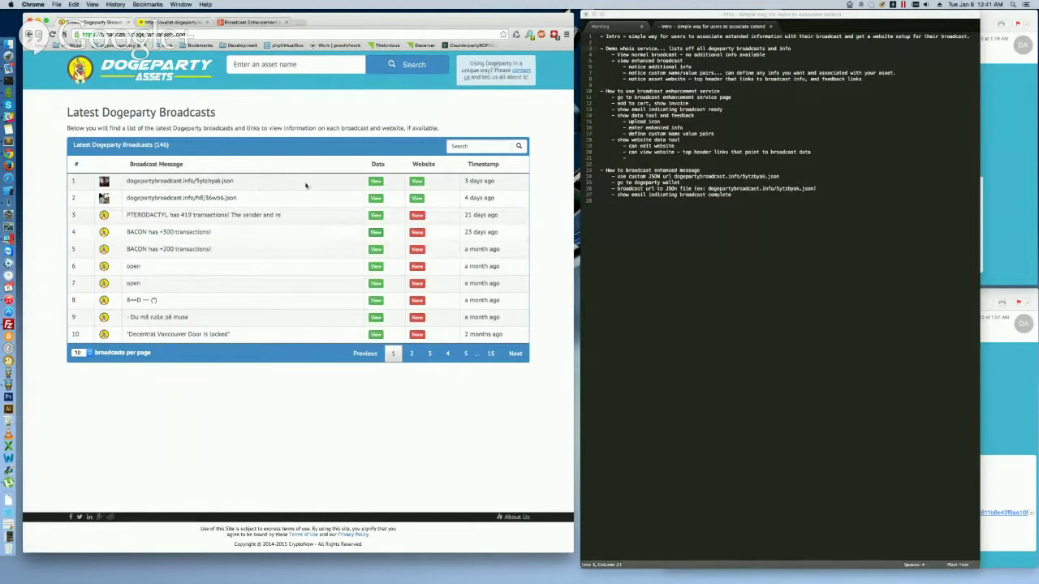
# - Open the data of the dogepartybroadcast.info/5ytzbyak.json broadcast and examine its basic information, including the message URL, transaction hash and source
pyautogui.click(373, 187)
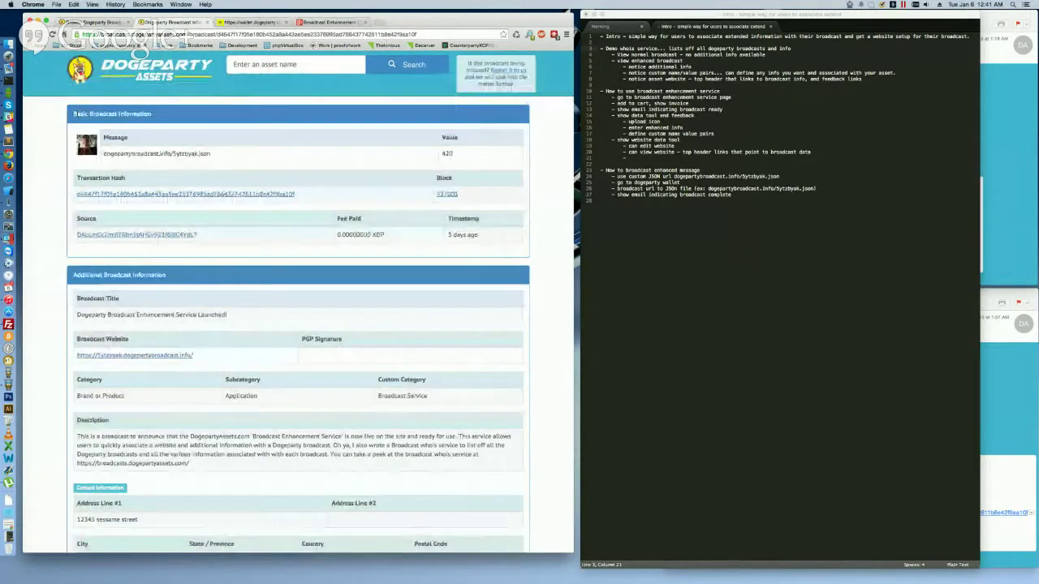
pyautogui.moveTo(70, 114); pyautogui.dragTo(444, 235)
pyautogui.click(444, 235)
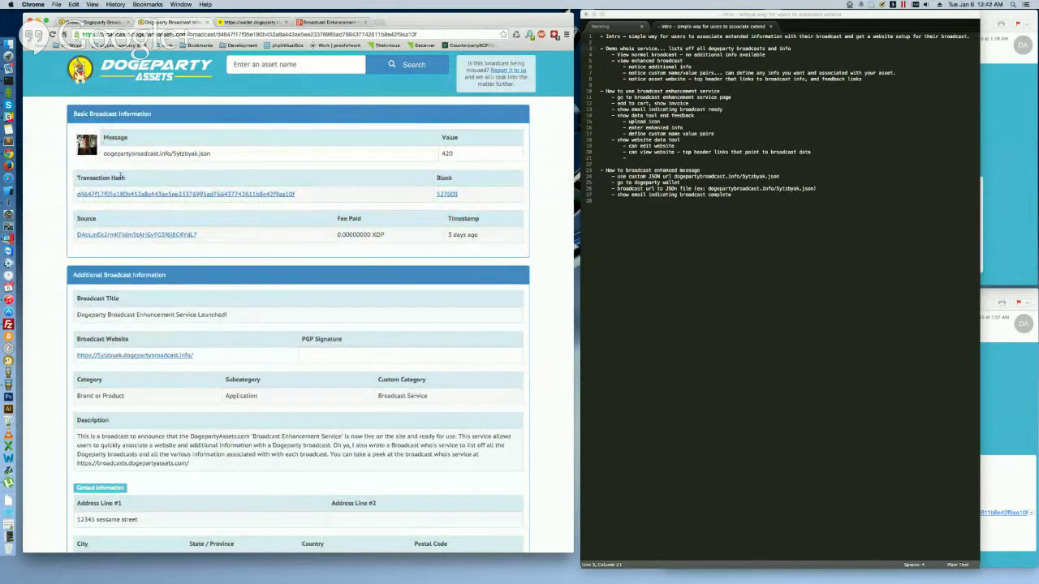
pyautogui.moveTo(121, 177); pyautogui.dragTo(350, 207)
pyautogui.click(348, 207)
pyautogui.scroll(-1, 157, 299)
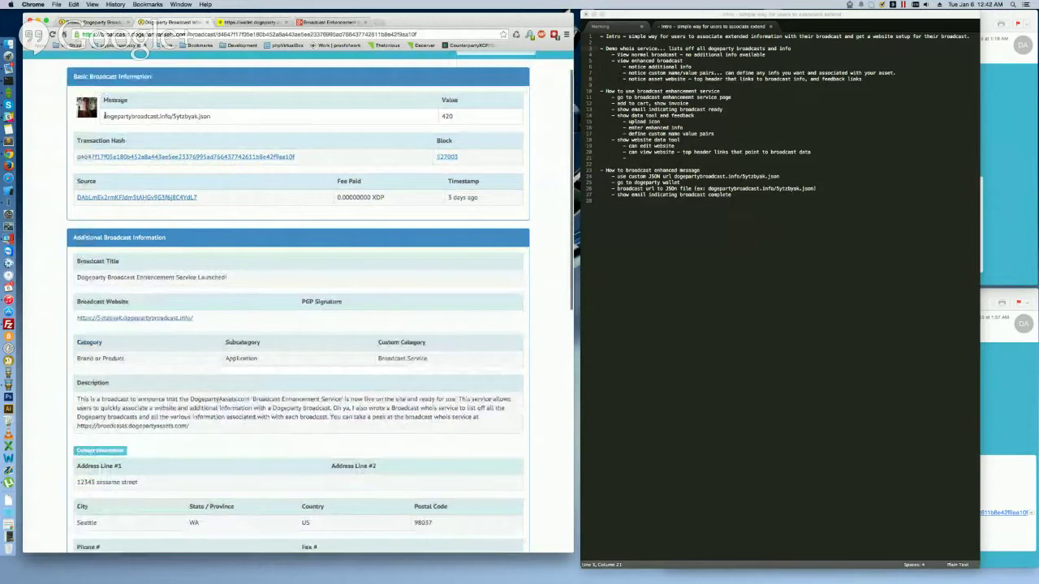
pyautogui.moveTo(103, 116); pyautogui.dragTo(211, 116)
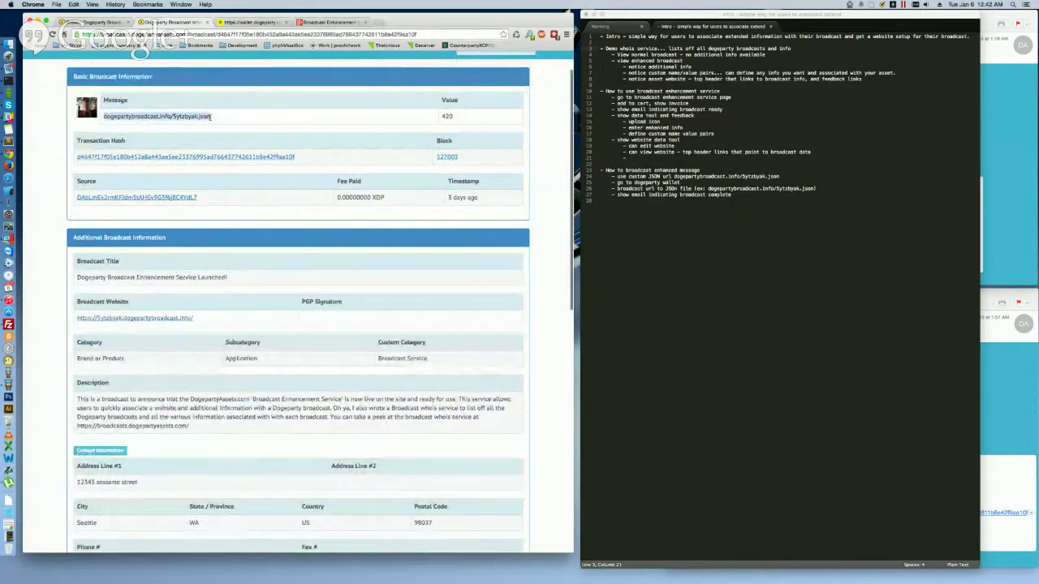
pyautogui.click(211, 116)
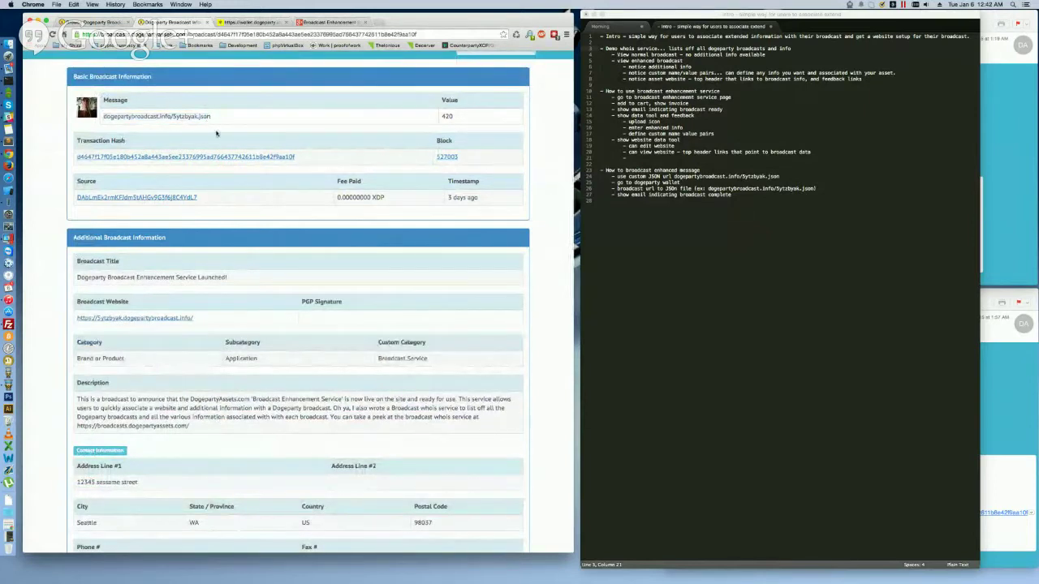
pyautogui.scroll(1, 217, 134)
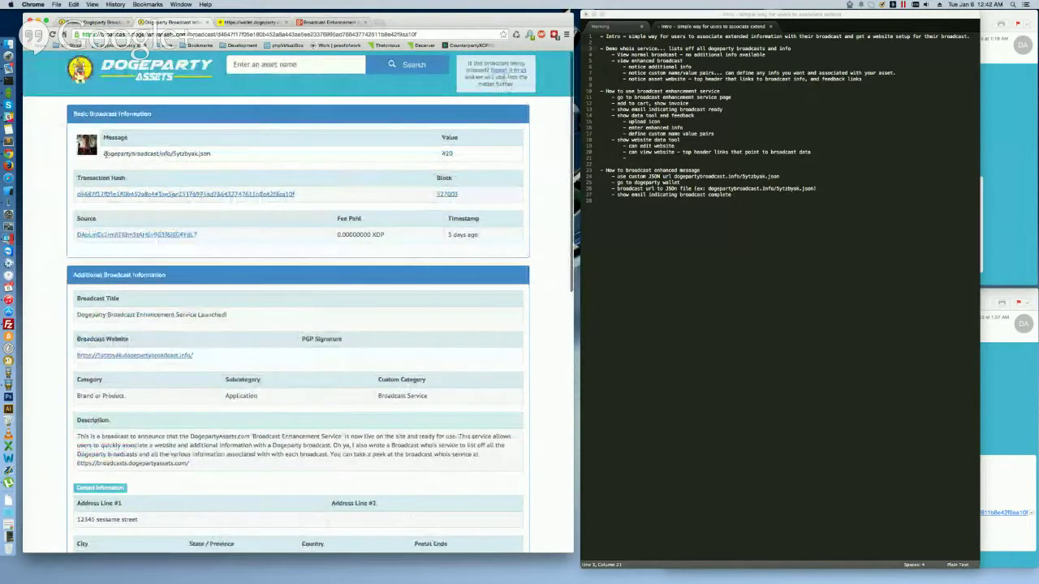
pyautogui.moveTo(103, 153); pyautogui.dragTo(204, 153)
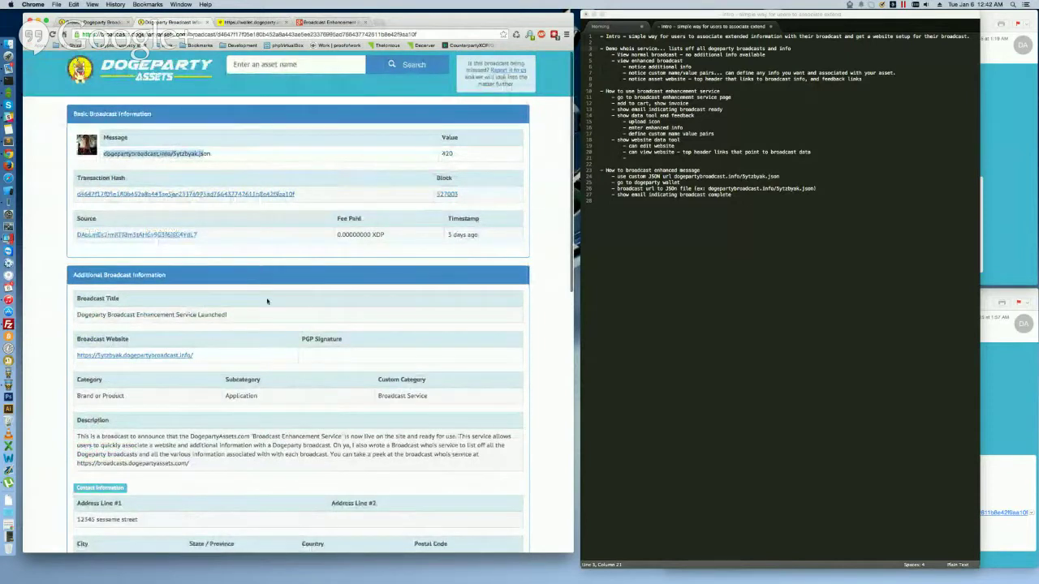
# - Examine the broadcast's additional details: title, website, category, description, contact and social media information, and custom name/value pairs
pyautogui.scroll(-1, 219, 301)
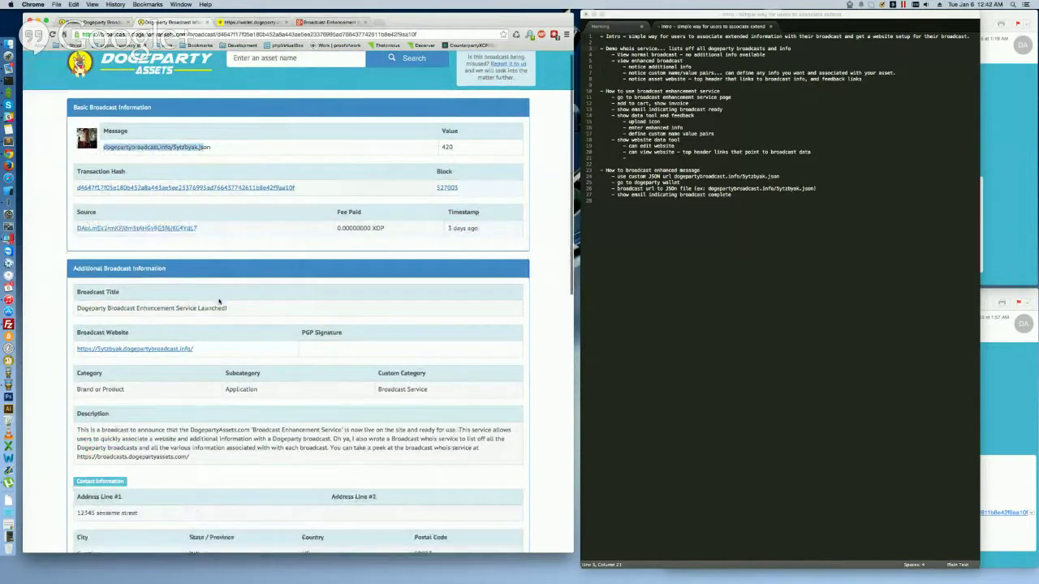
pyautogui.scroll(-1, 219, 301)
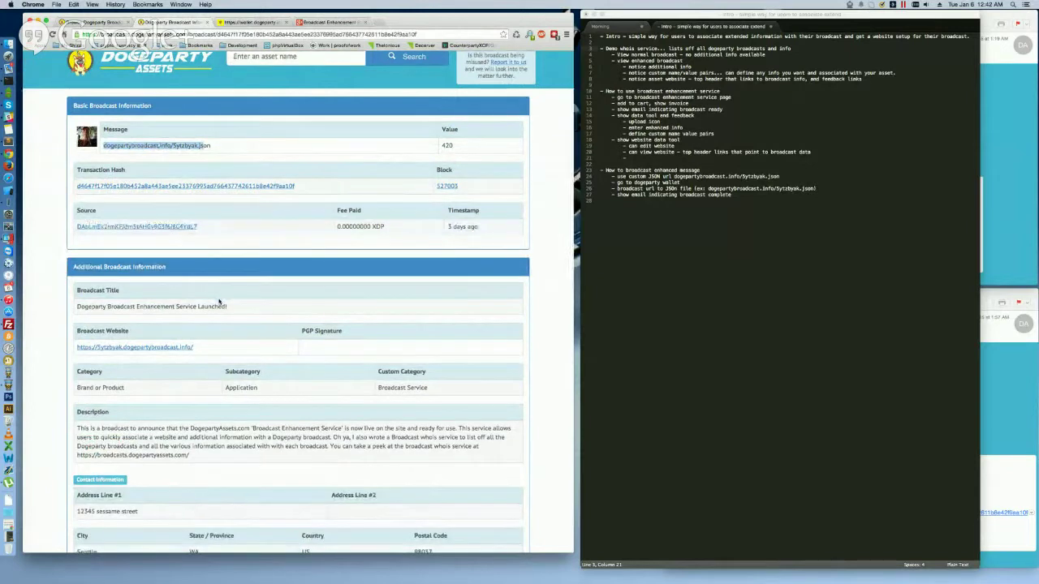
pyautogui.scroll(-3, 219, 301)
pyautogui.scroll(-3, 95, 226)
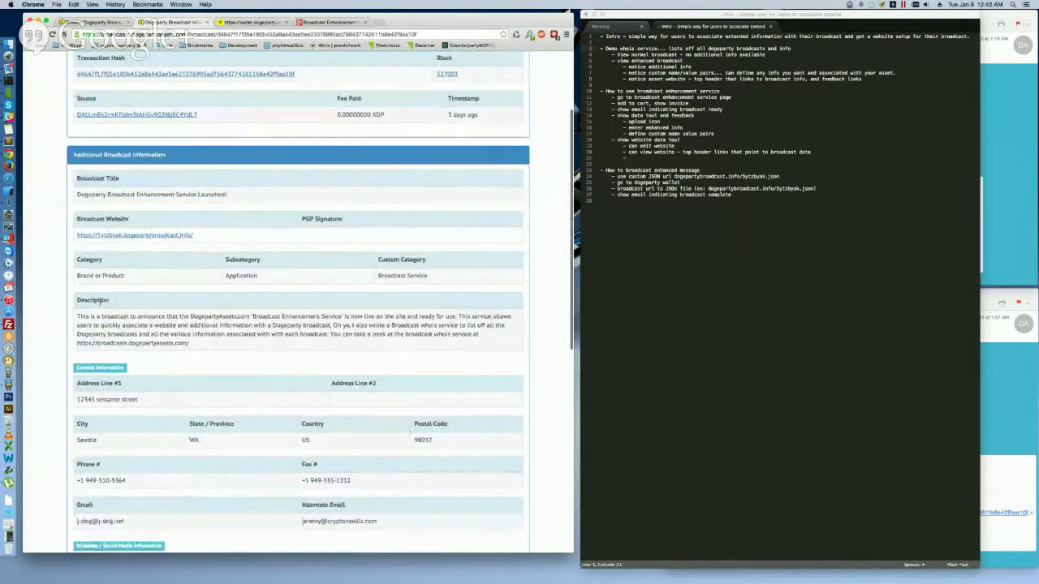
pyautogui.moveTo(108, 301); pyautogui.dragTo(288, 316)
pyautogui.scroll(-3, 92, 286)
pyautogui.moveTo(91, 285); pyautogui.dragTo(215, 364)
pyautogui.scroll(-5, 214, 365)
pyautogui.moveTo(140, 309); pyautogui.dragTo(381, 380)
pyautogui.scroll(-4, 381, 392)
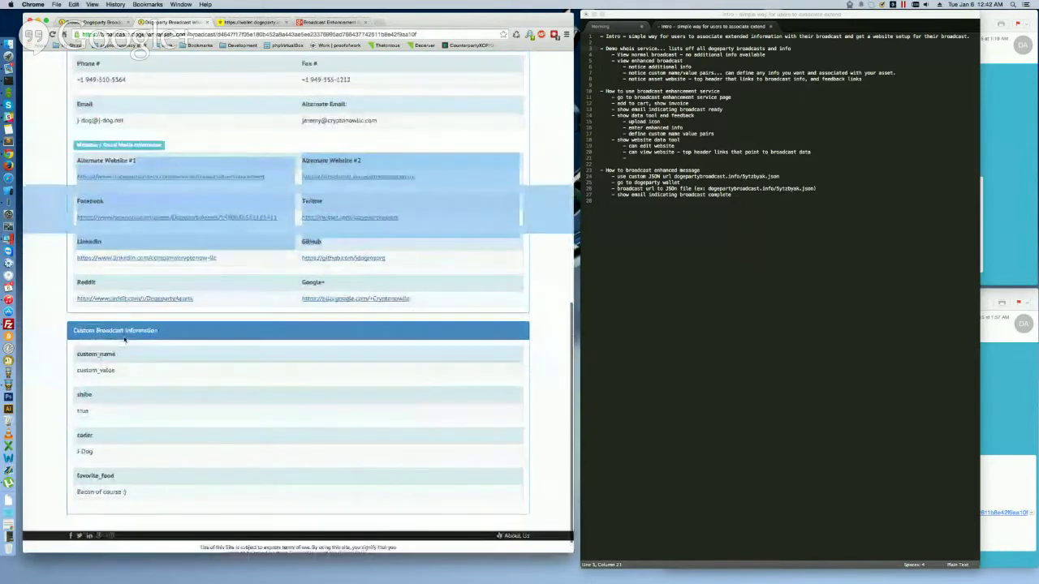
pyautogui.moveTo(125, 339); pyautogui.dragTo(163, 382)
pyautogui.click(180, 384)
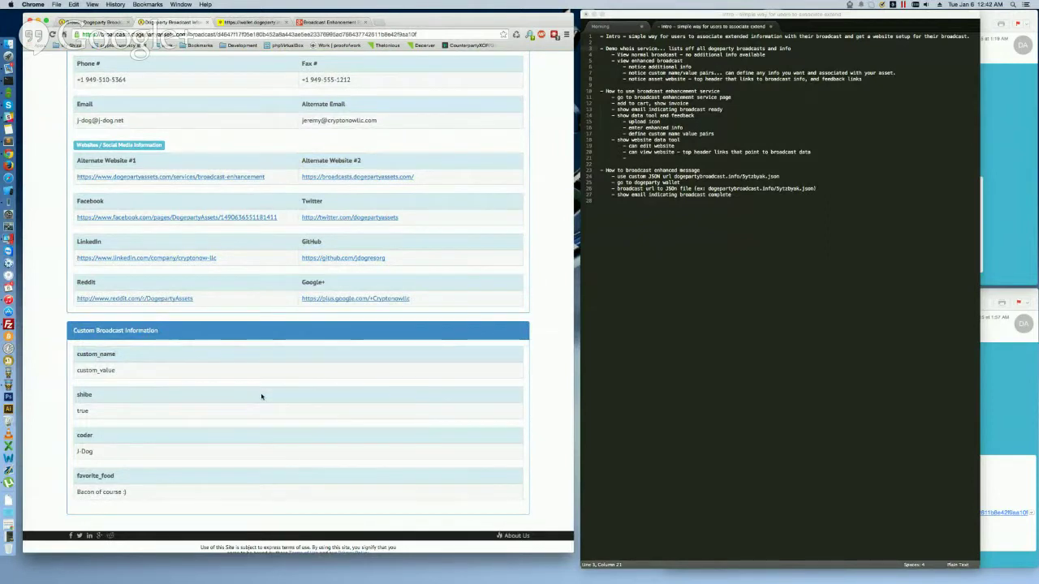
pyautogui.scroll(8, 261, 397)
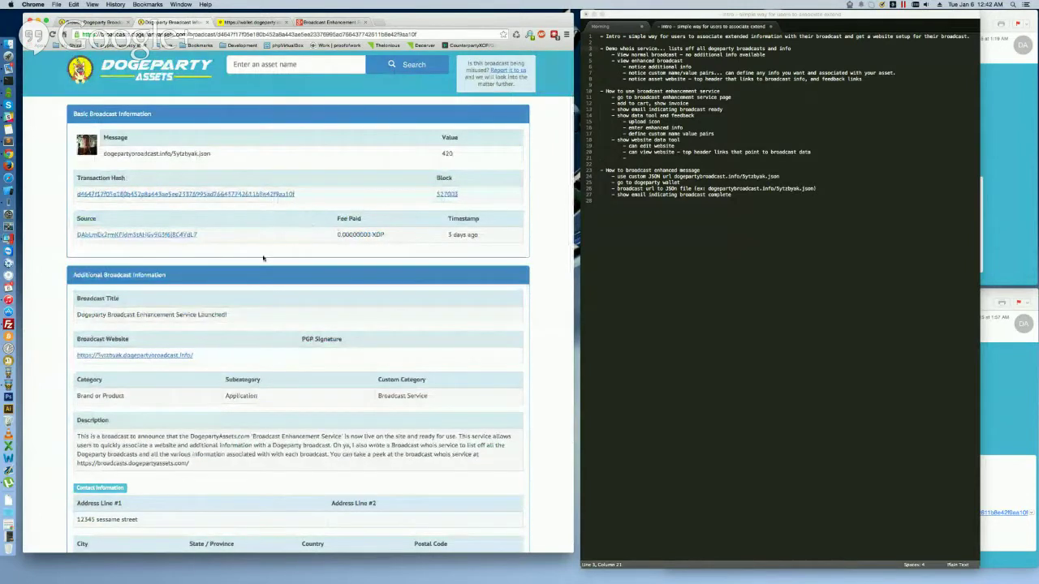
# - Open the broadcast's website link, review its announcement text, and close both the website and the broadcast details
pyautogui.click(177, 355)
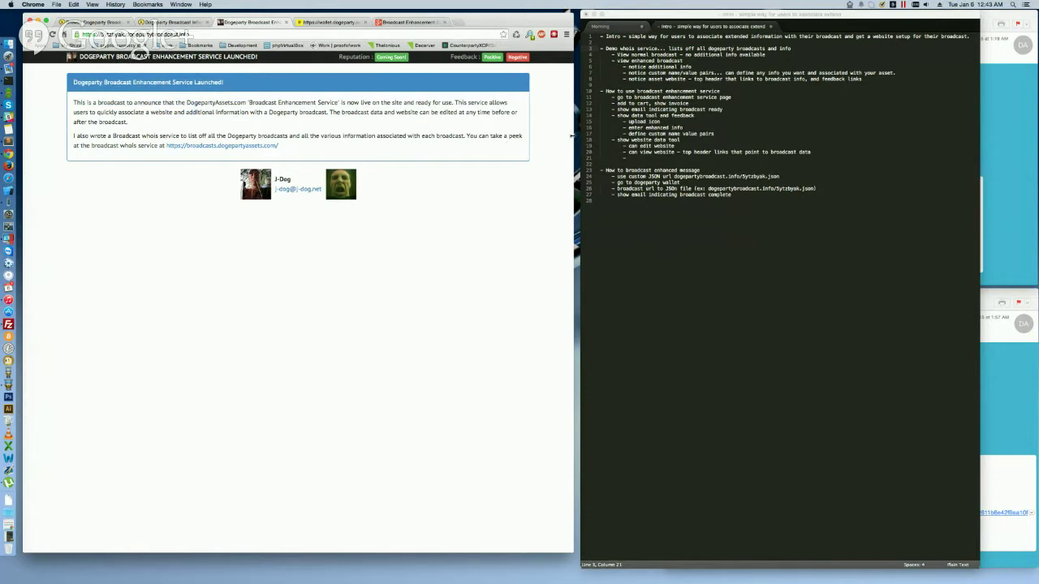
pyautogui.moveTo(244, 99)
pyautogui.mouseDown()
pyautogui.moveTo(341, 122)
pyautogui.moveTo(392, 186)
pyautogui.mouseUp()
pyautogui.click(392, 186)
pyautogui.click(285, 22)
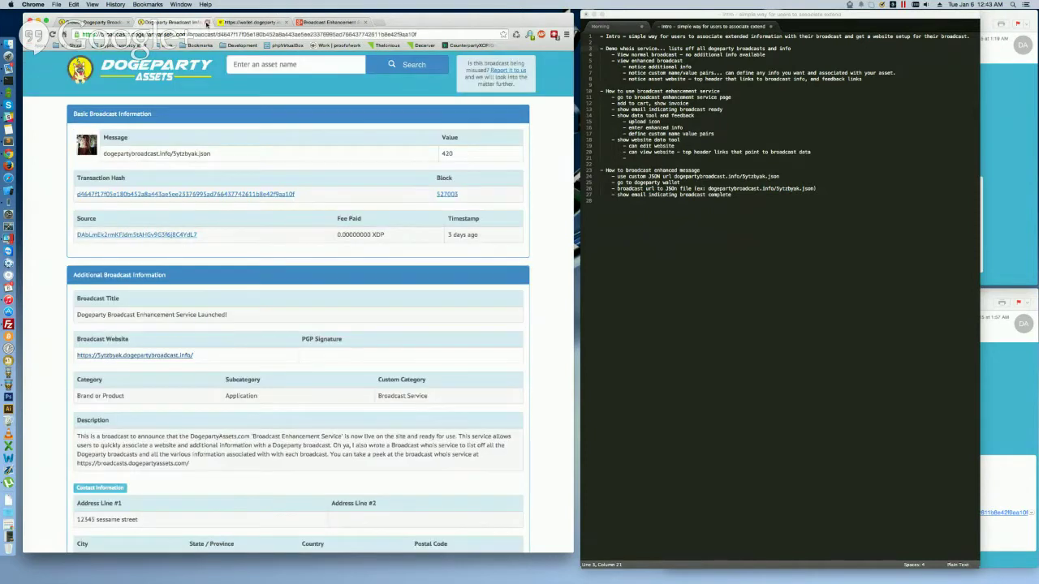
pyautogui.click(206, 22)
# - Go to the Dogeparty Assets home page and open the Broadcast Enhancement Service page
pyautogui.click(108, 22)
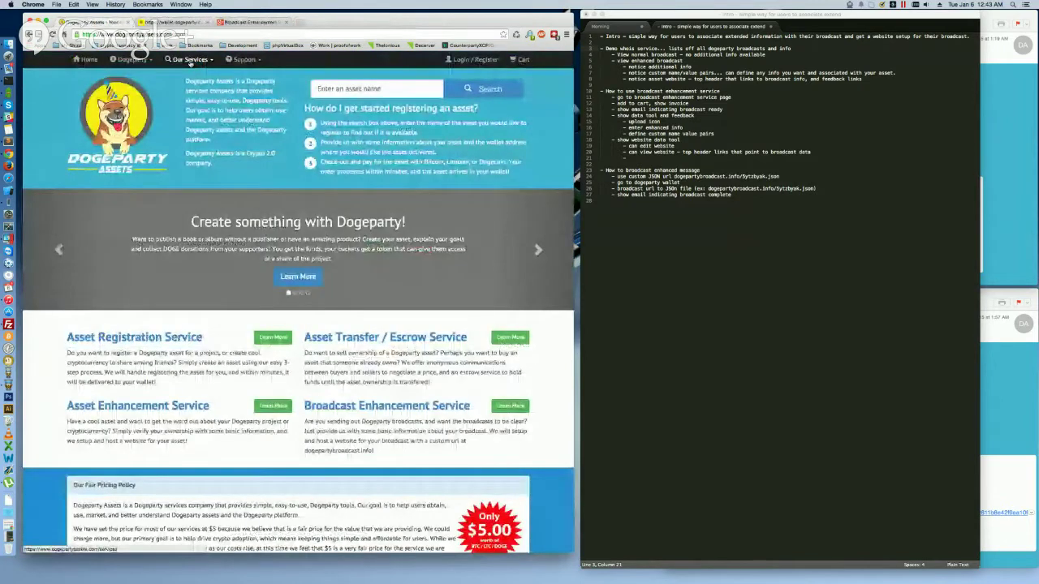
pyautogui.click(190, 60)
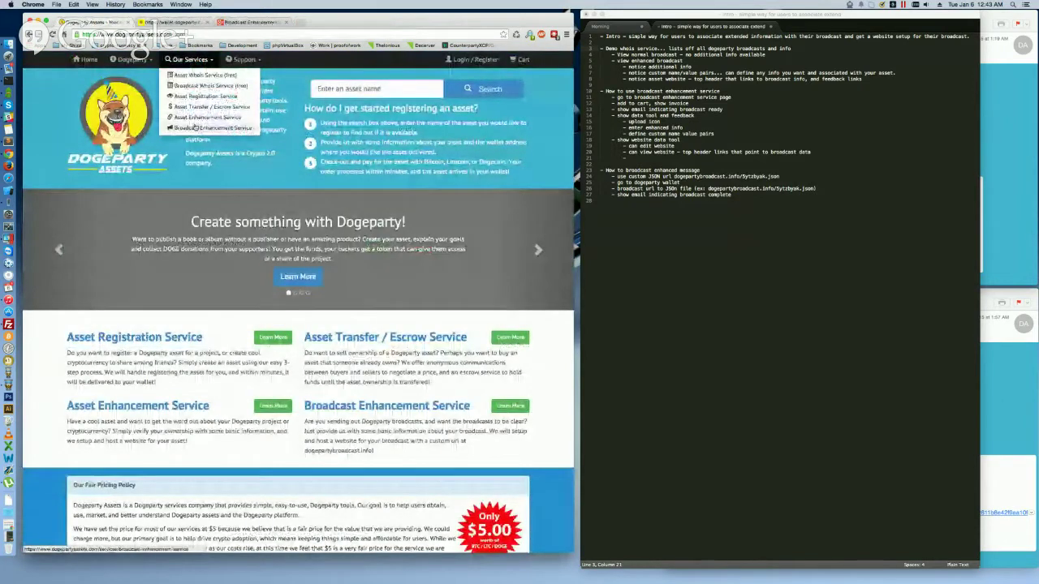
pyautogui.click(195, 127)
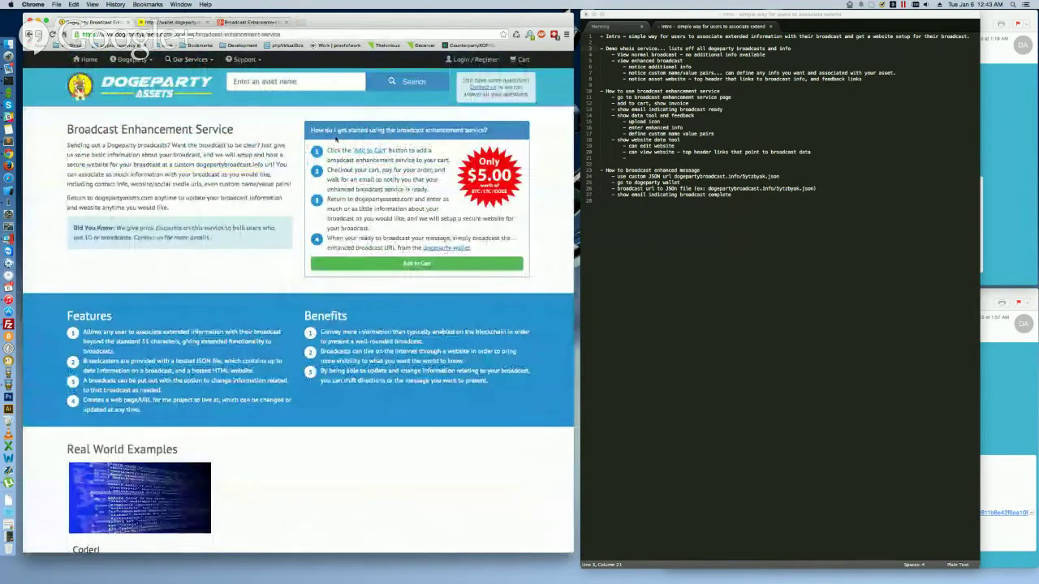
# - Read the getting-started instructions for the Broadcast Enhancement Service
pyautogui.tripleClick(351, 155)
pyautogui.click(352, 156)
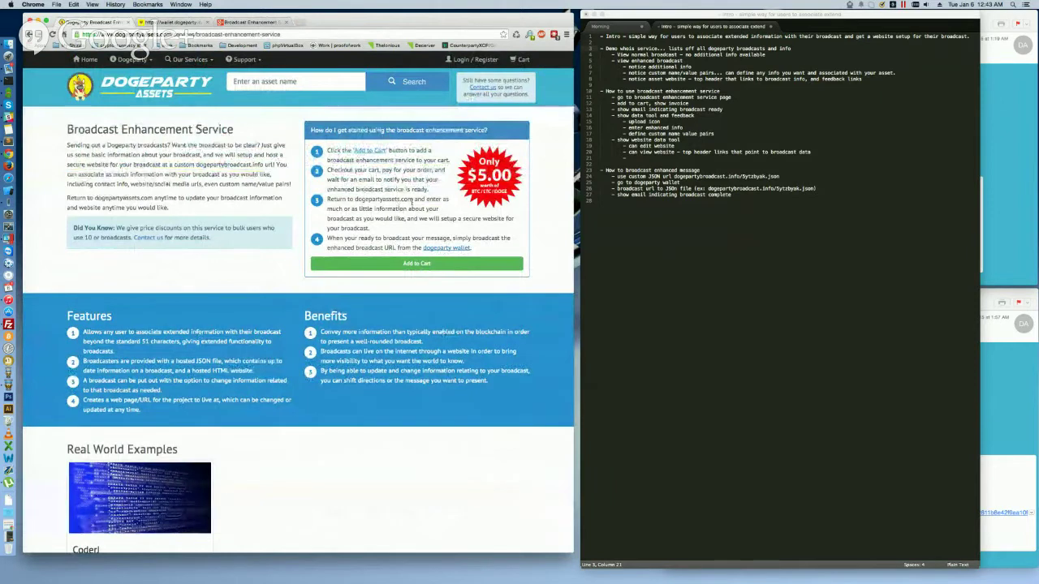
pyautogui.moveTo(396, 199); pyautogui.dragTo(422, 207)
pyautogui.click(420, 214)
pyautogui.moveTo(391, 238); pyautogui.dragTo(424, 239)
pyautogui.click(367, 247)
# - Add the Broadcast Enhancement Service to the cart, log in to the existing account and check out with Dogecoin as payment method
pyautogui.click(393, 265)
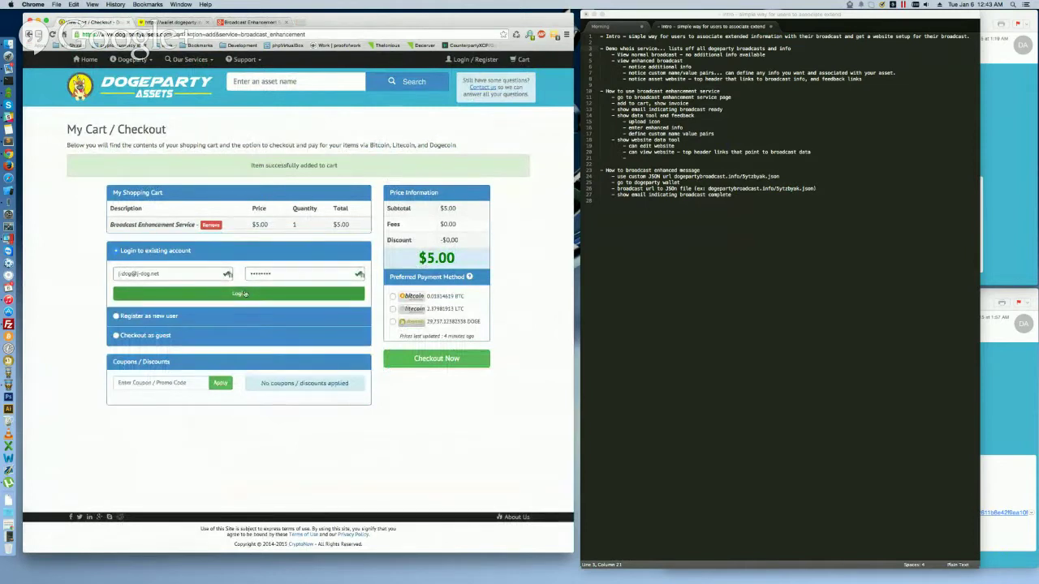
pyautogui.click(240, 294)
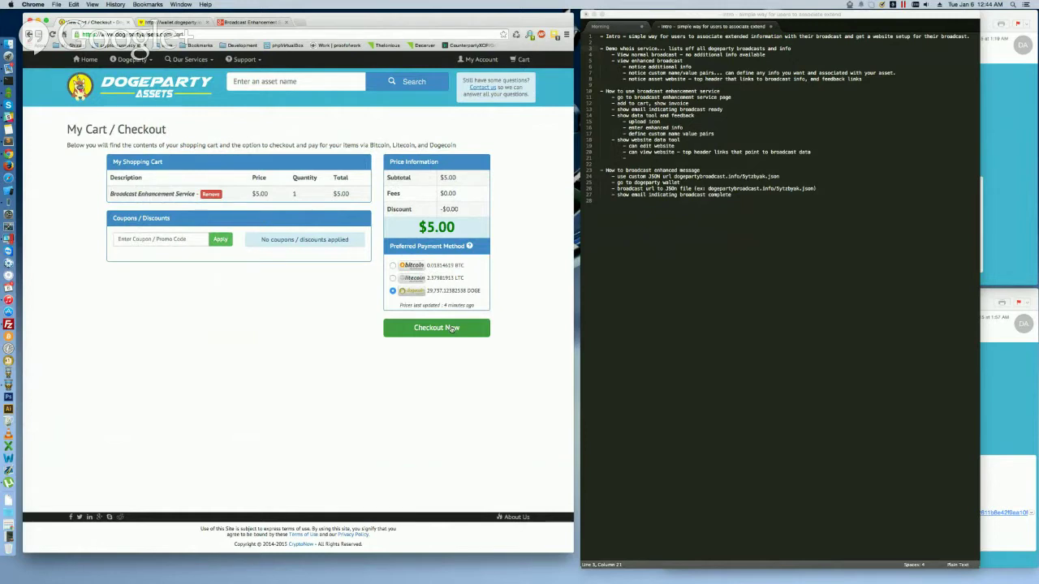
pyautogui.click(452, 328)
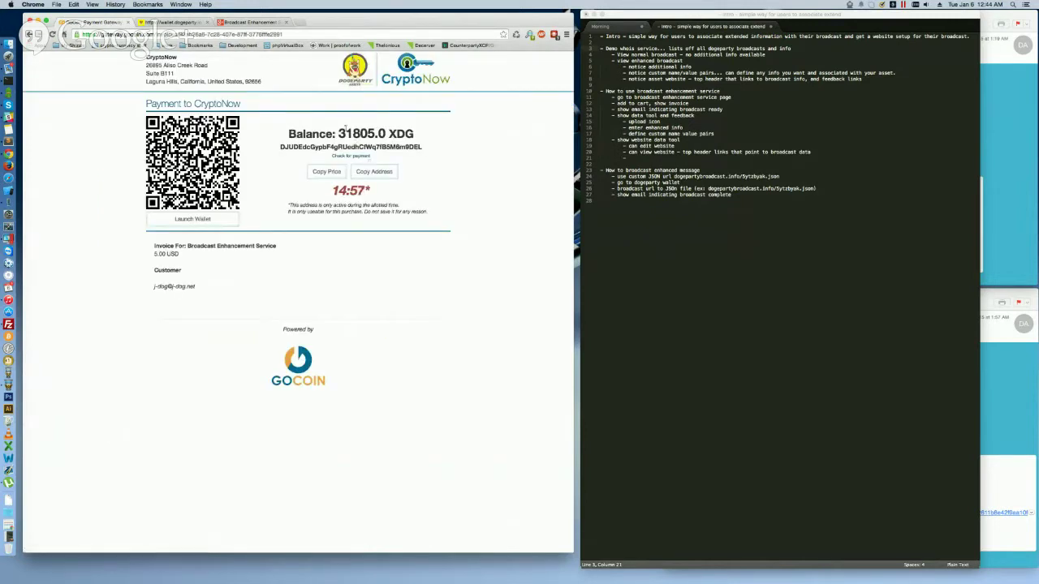
# - Copy the invoice's payment address and enter it as the recipient of a DOGE send from Dogeparty Wallet #1
pyautogui.doubleClick(309, 146)
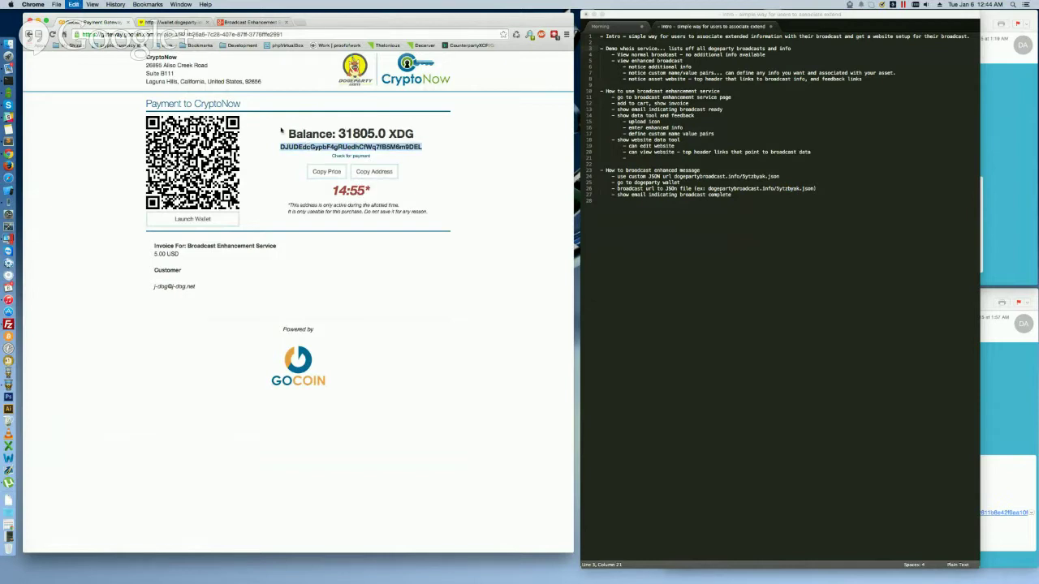
pyautogui.click(175, 22)
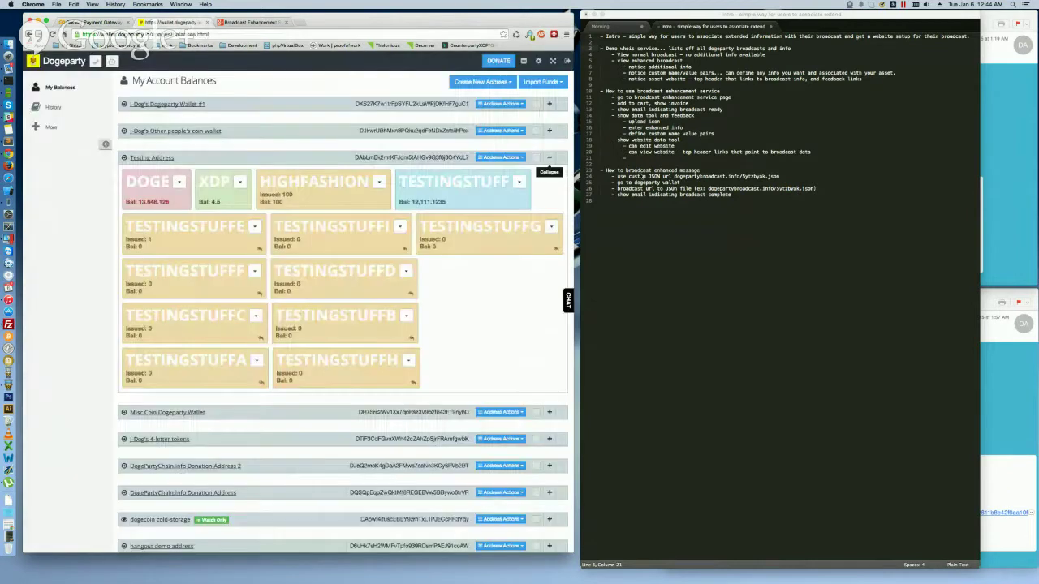
pyautogui.click(553, 157)
pyautogui.click(548, 104)
pyautogui.click(182, 128)
pyautogui.click(202, 143)
pyautogui.click(233, 140)
pyautogui.press('super+v')
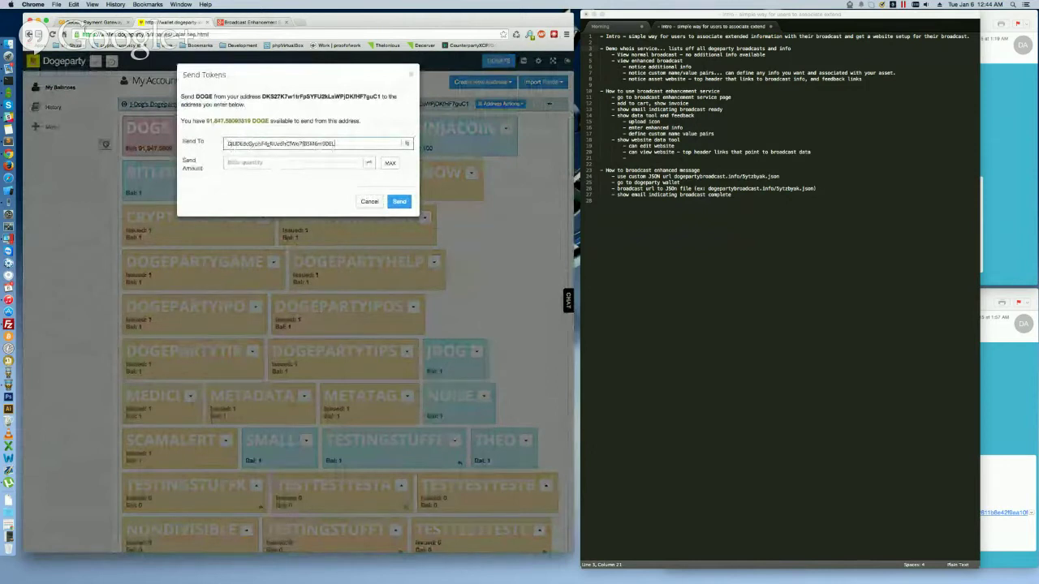
# - Copy the 31805 invoice amount into the DOGE transfer, send the funds and acknowledge the sent notice
pyautogui.click(91, 22)
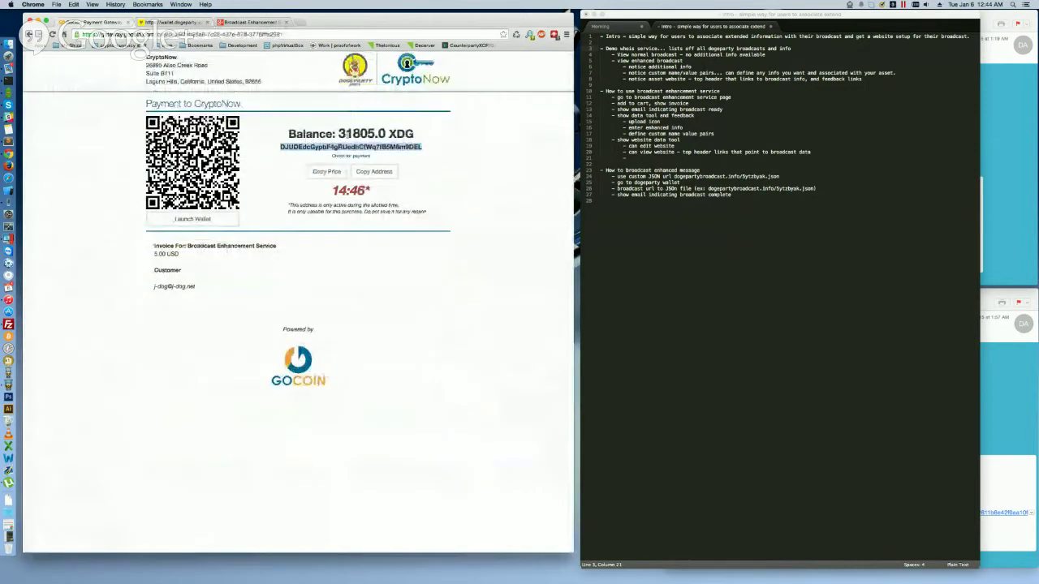
pyautogui.moveTo(338, 134); pyautogui.dragTo(376, 135)
pyautogui.hotkey('ctrl', 'c')
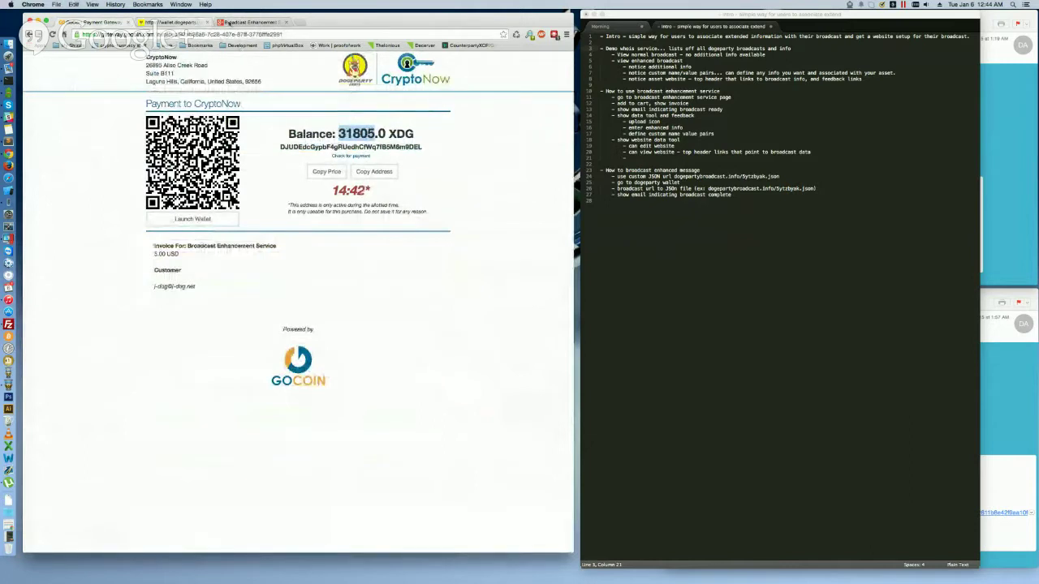
pyautogui.click(185, 25)
pyautogui.hotkey('ctrl', 'v')
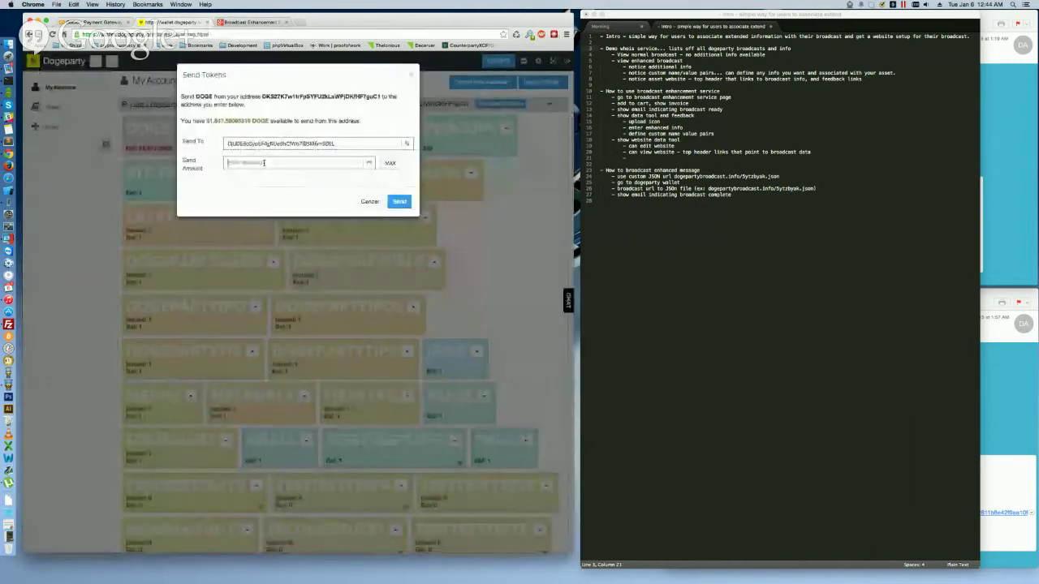
pyautogui.click(400, 219)
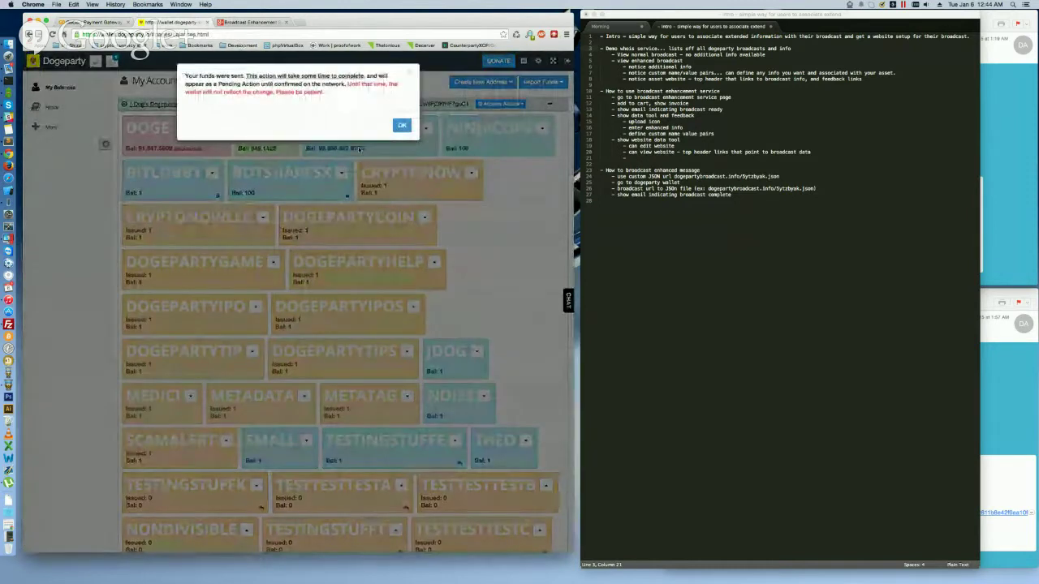
pyautogui.click(399, 126)
# - Return to the payment invoice and read the order processing page that follows it
pyautogui.press('super+1')
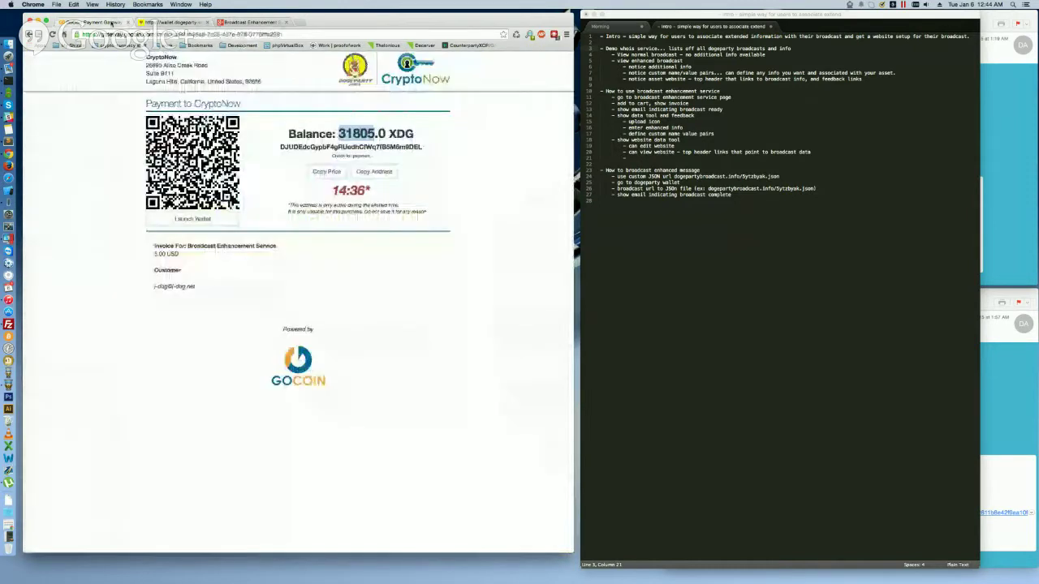
pyautogui.click(502, 235)
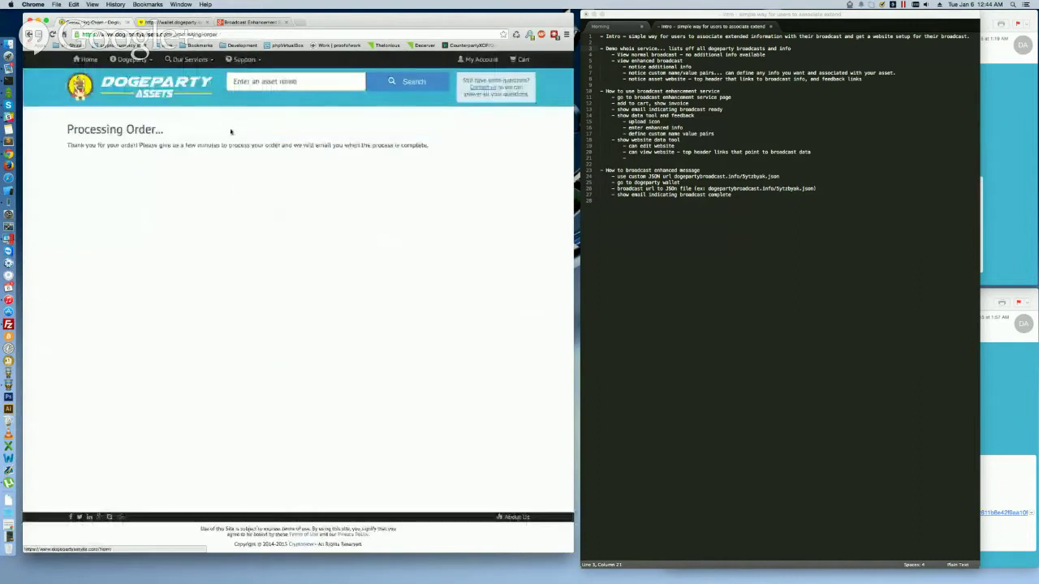
pyautogui.moveTo(91, 123); pyautogui.dragTo(281, 154)
pyautogui.click(150, 147)
pyautogui.moveTo(107, 130); pyautogui.dragTo(349, 152)
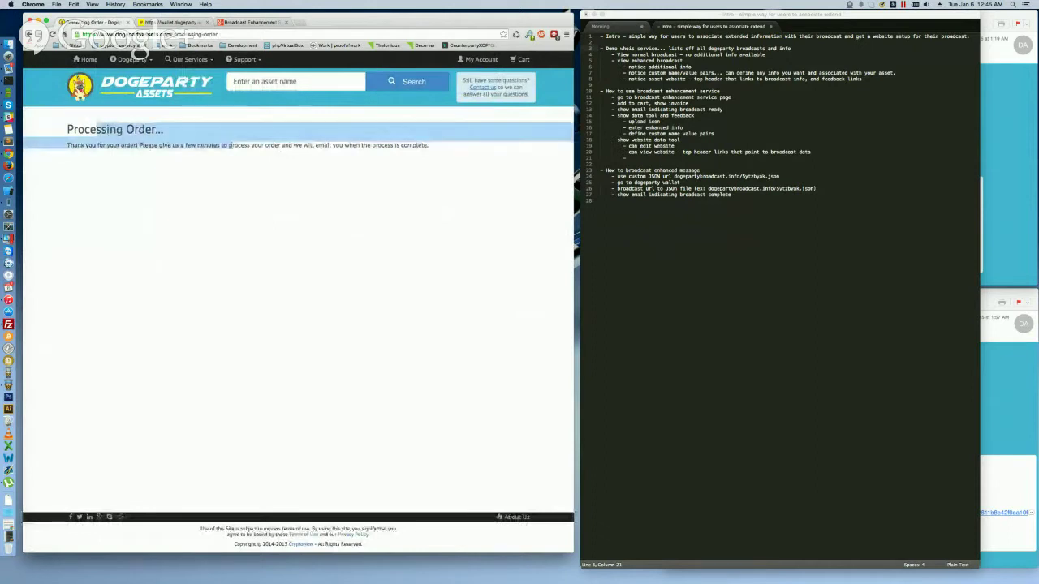
pyautogui.click(351, 138)
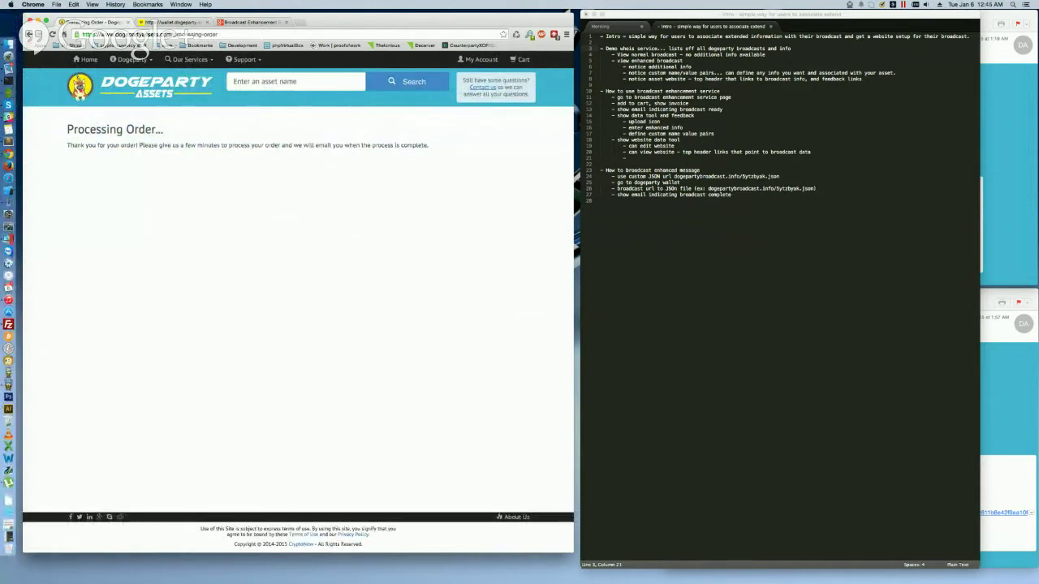
# - Switch to the mail message about the enhanced broadcast being ready and read its notice
pyautogui.click(992, 101)
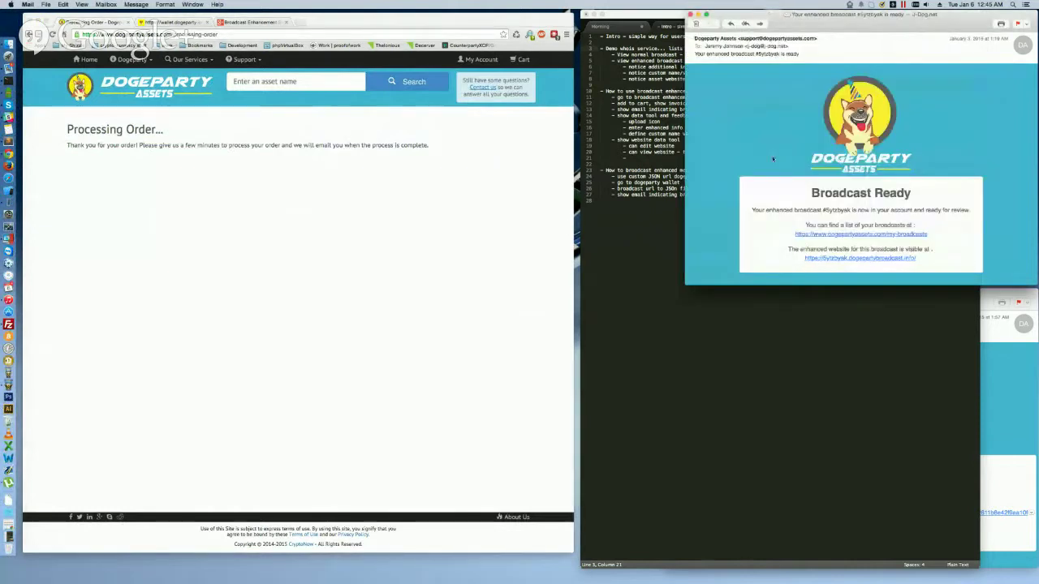
pyautogui.moveTo(773, 159); pyautogui.dragTo(825, 203)
pyautogui.moveTo(827, 211); pyautogui.dragTo(850, 211)
pyautogui.click(850, 212)
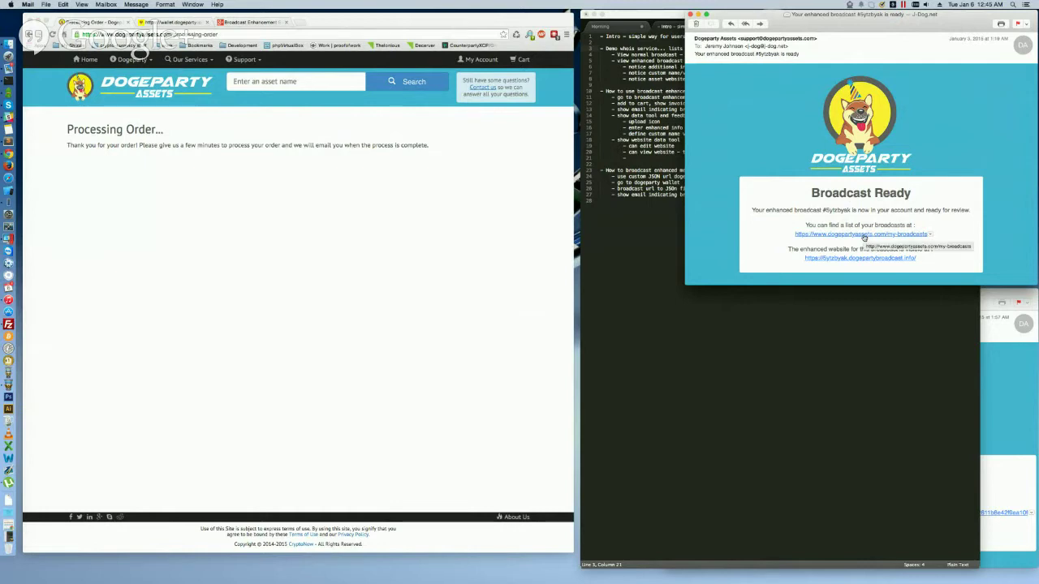
# - Follow the email's link to the broadcasts list and open the data of pending broadcast olr30j17 for editing
pyautogui.click(863, 234)
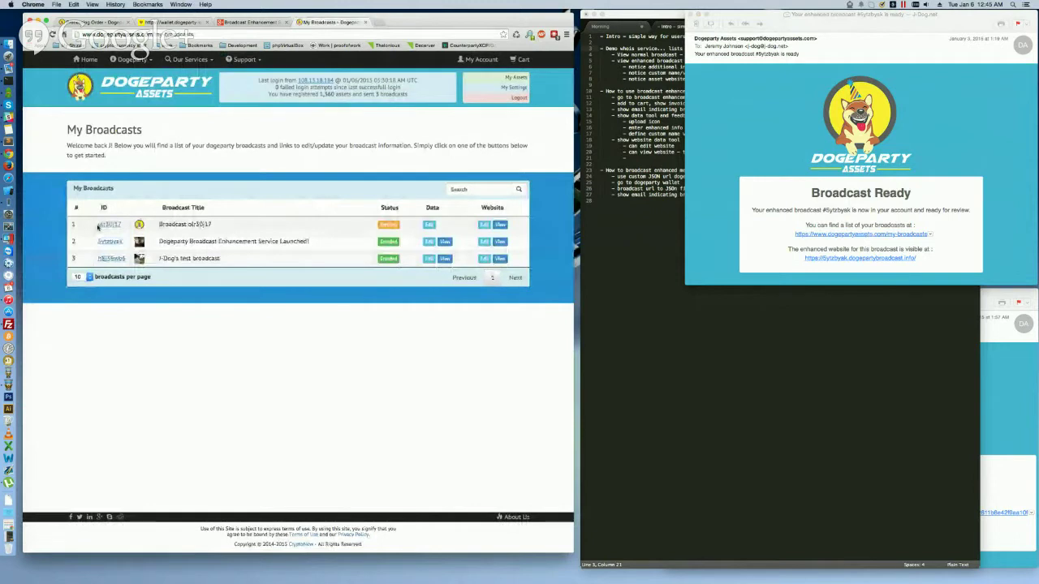
pyautogui.click(430, 225)
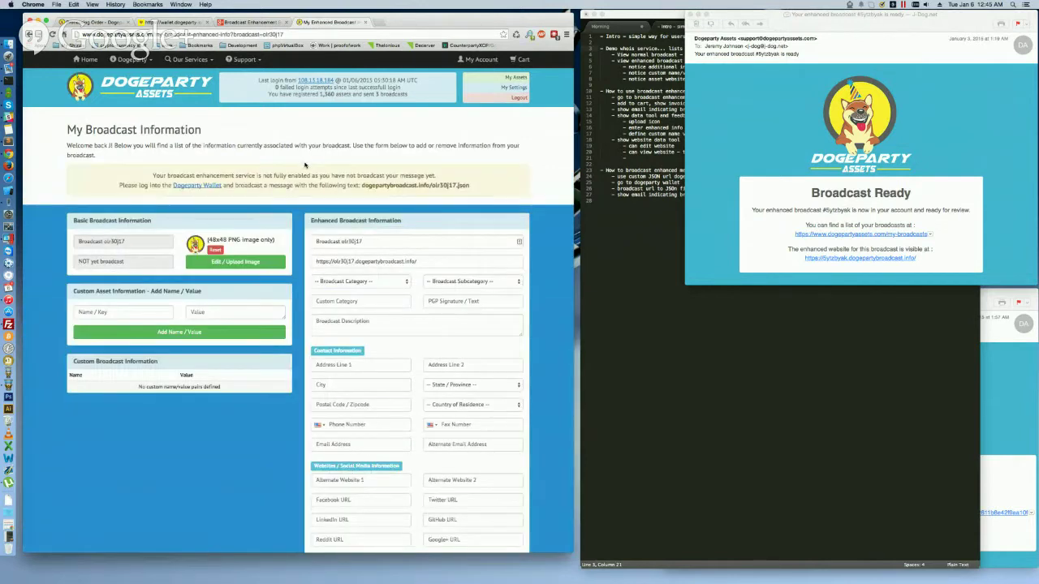
# - Replace the broadcast title in the enhanced information with "J-Dog's sample broadcast"
pyautogui.scroll(-1, 367, 203)
pyautogui.moveTo(367, 202); pyautogui.dragTo(316, 202)
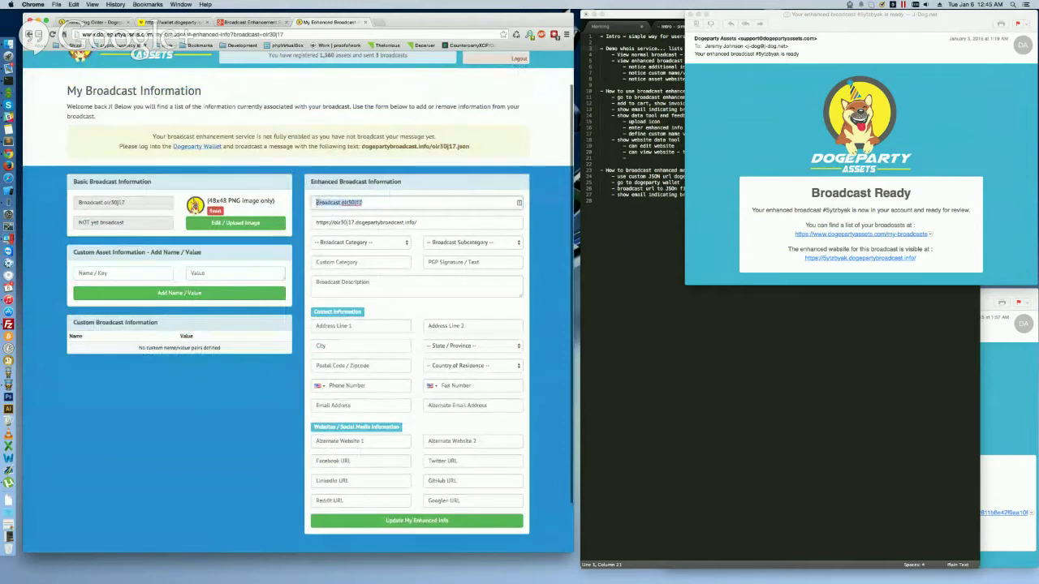
pyautogui.click(343, 203)
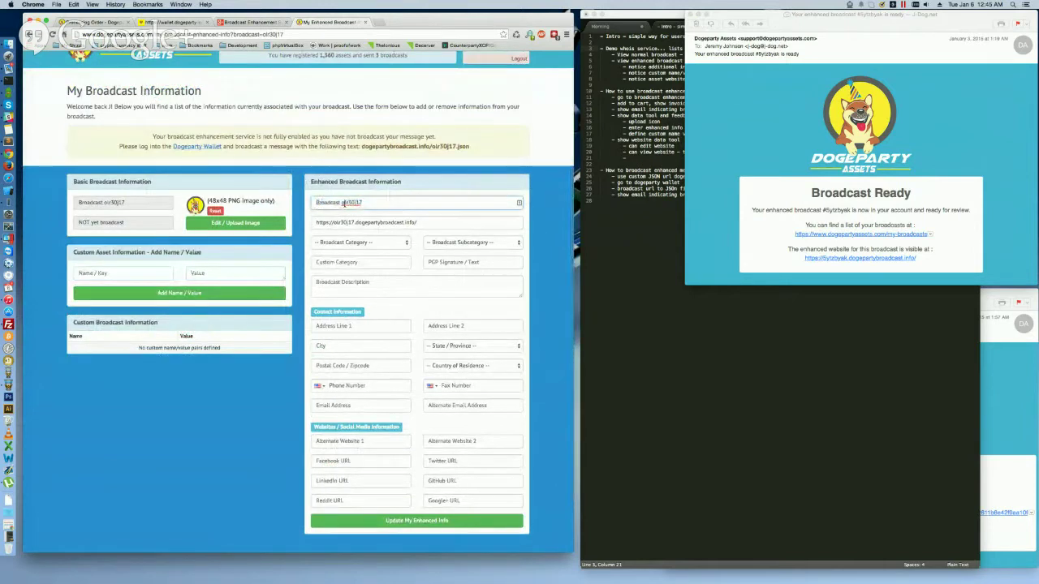
pyautogui.moveTo(373, 203); pyautogui.dragTo(239, 189)
pyautogui.write('Joe')
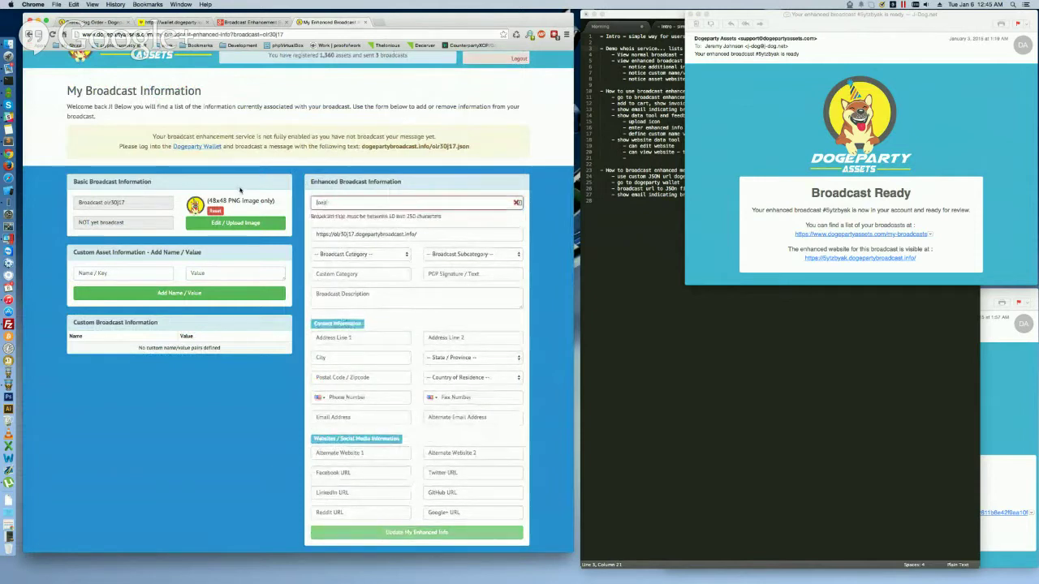
pyautogui.press('BackSpace')
pyautogui.press('BackSpace')
pyautogui.write('-Do')
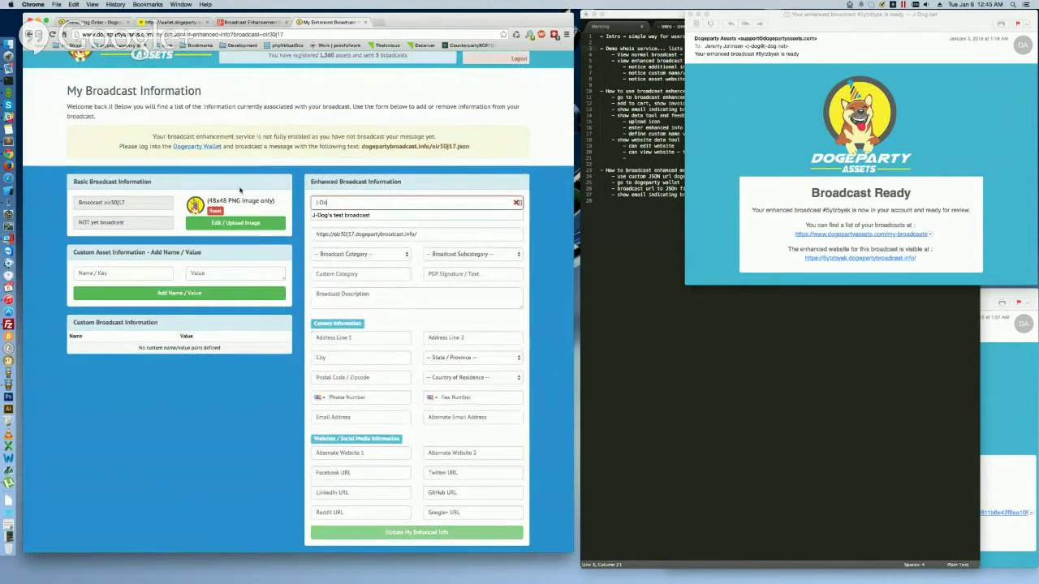
pyautogui.write("g's te")
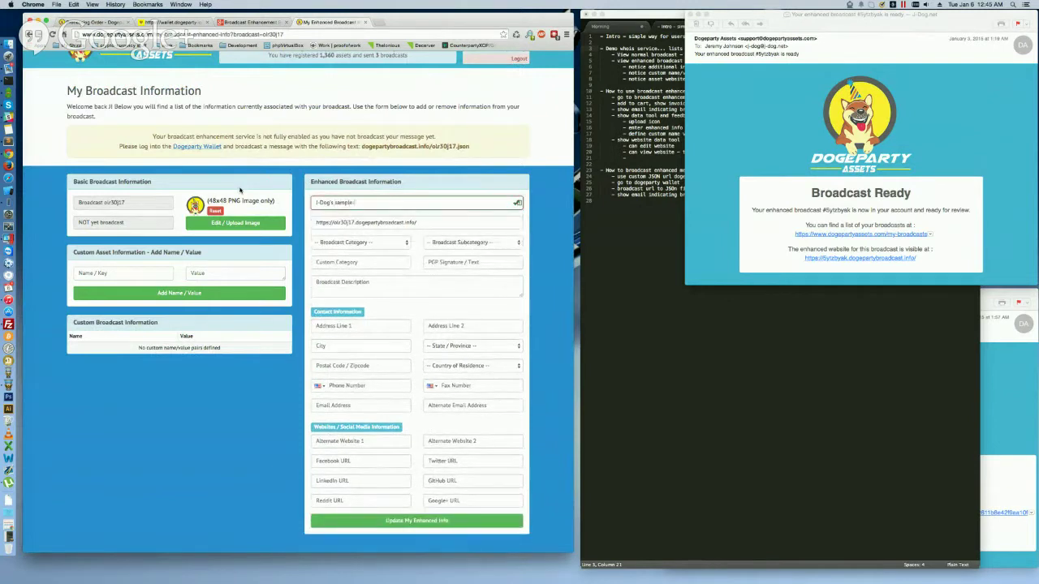
pyautogui.write('dcast')
# - Set the broadcast category to Artist, Band or Public Figure with subcategory Dancer and save the enhanced info
pyautogui.click(375, 222)
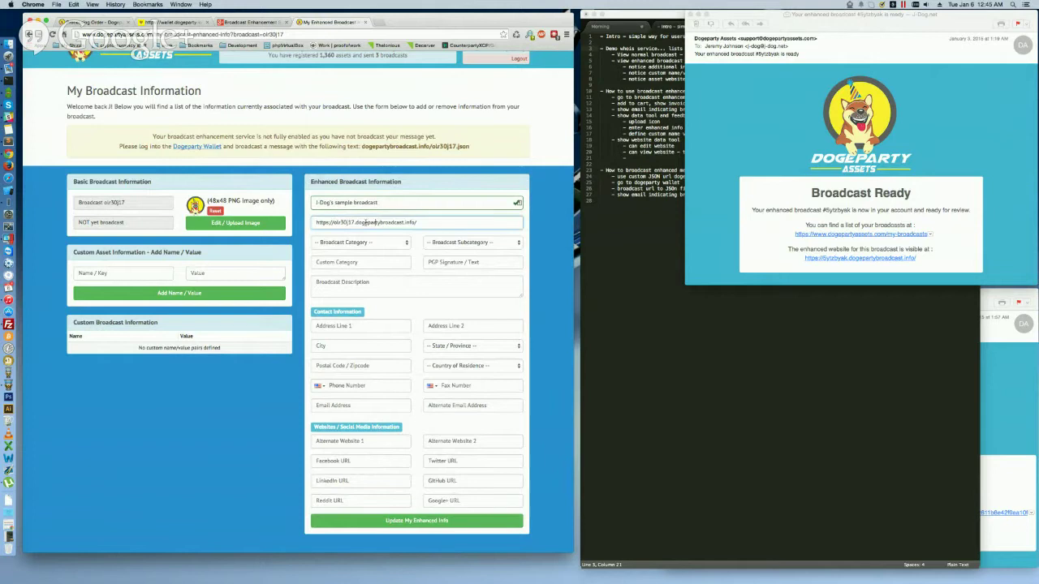
pyautogui.moveTo(421, 222); pyautogui.dragTo(315, 222)
pyautogui.click(428, 224)
pyautogui.click(403, 243)
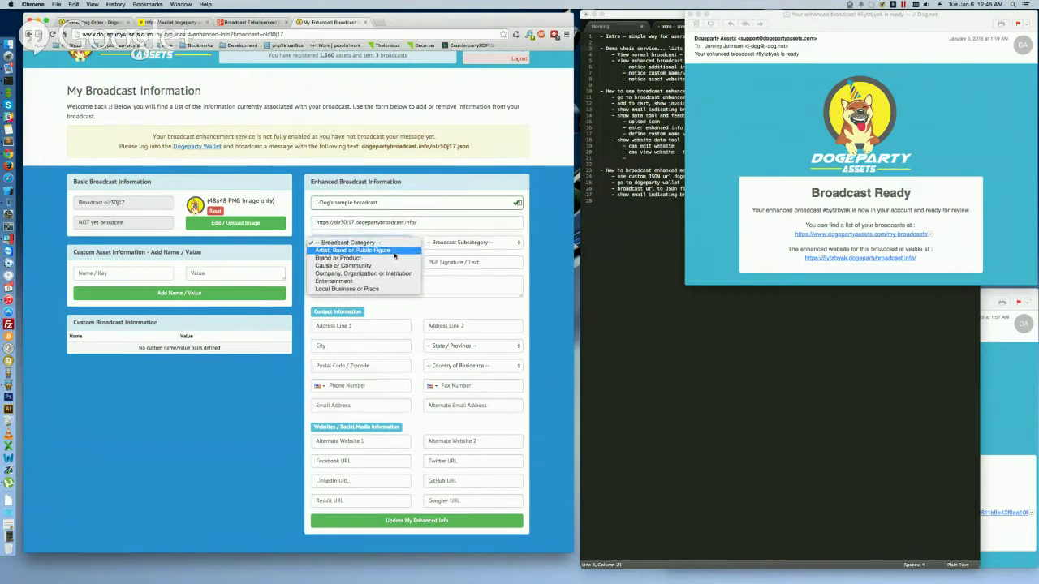
pyautogui.click(393, 252)
pyautogui.click(463, 243)
pyautogui.click(454, 313)
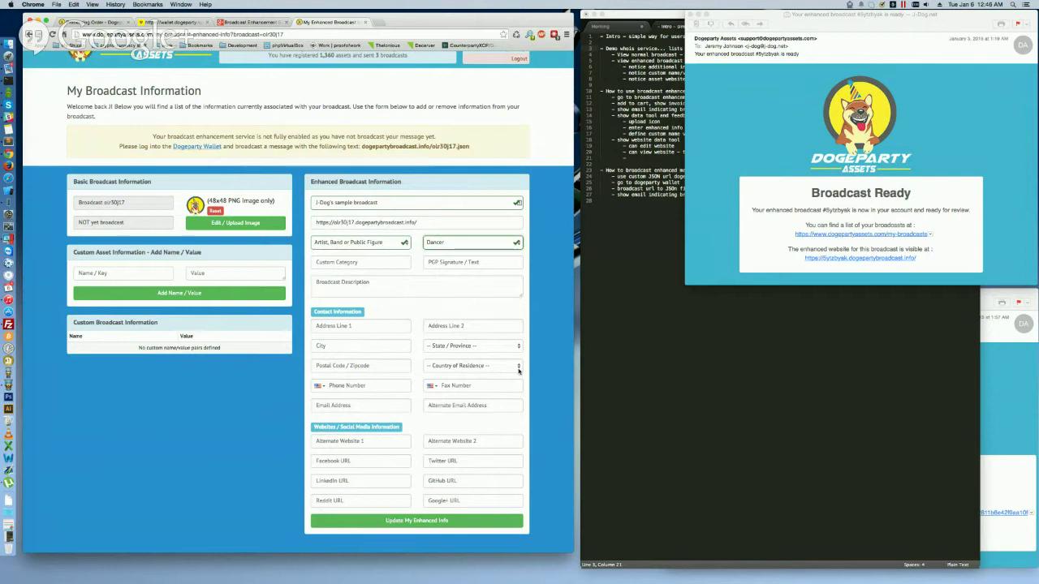
pyautogui.scroll(-2, 546, 371)
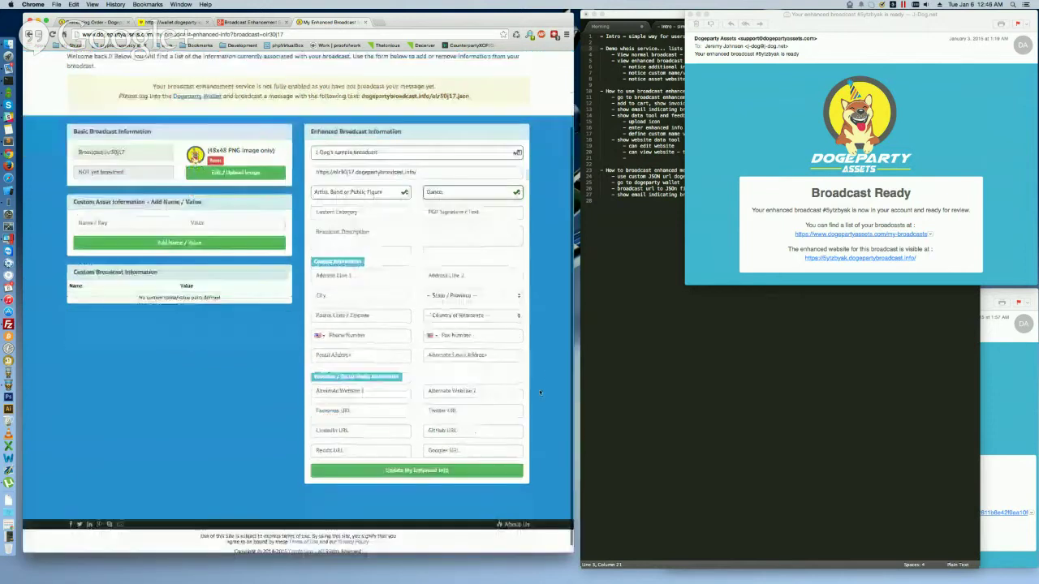
pyautogui.click(430, 470)
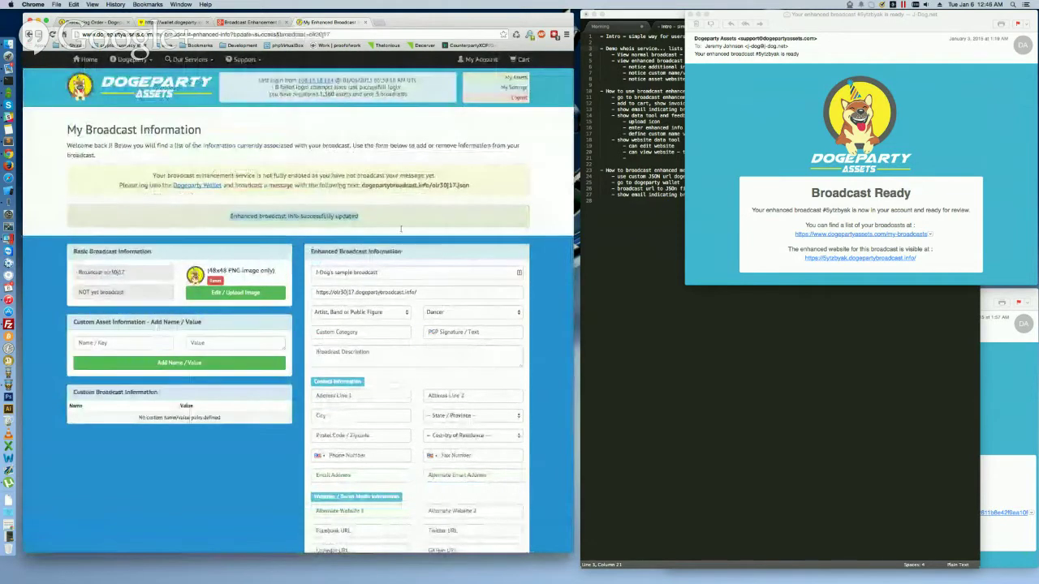
# - Upload the chopstick JPEG from the Pictures folder as the broadcast's image
pyautogui.click(232, 294)
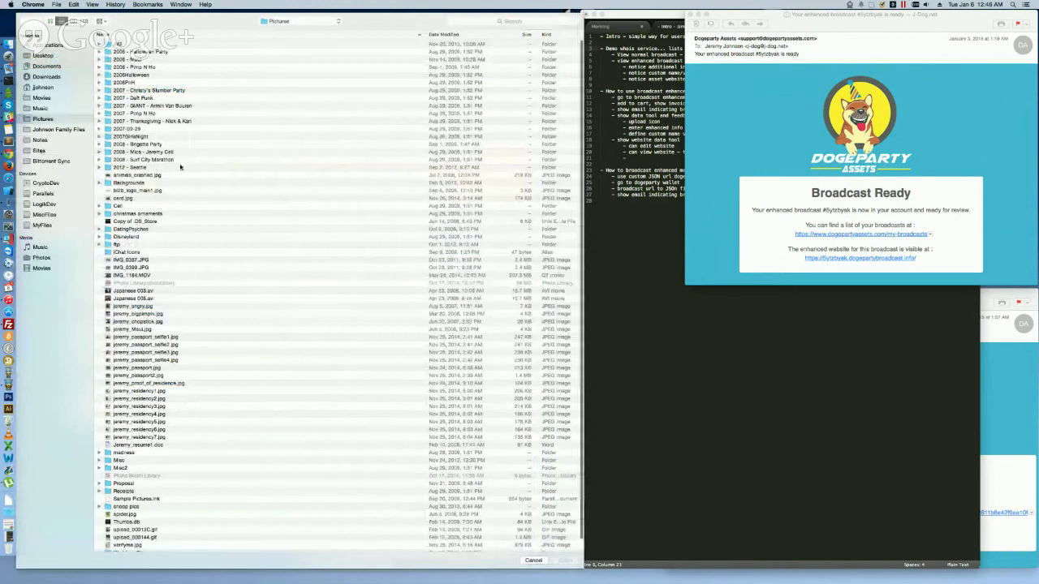
pyautogui.scroll(-1, 175, 240)
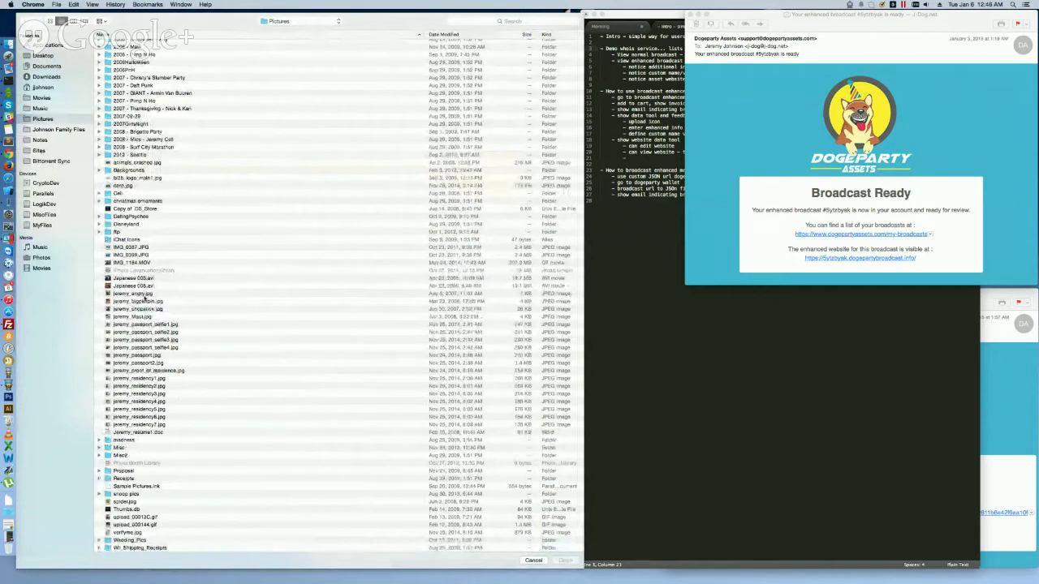
pyautogui.click(143, 310)
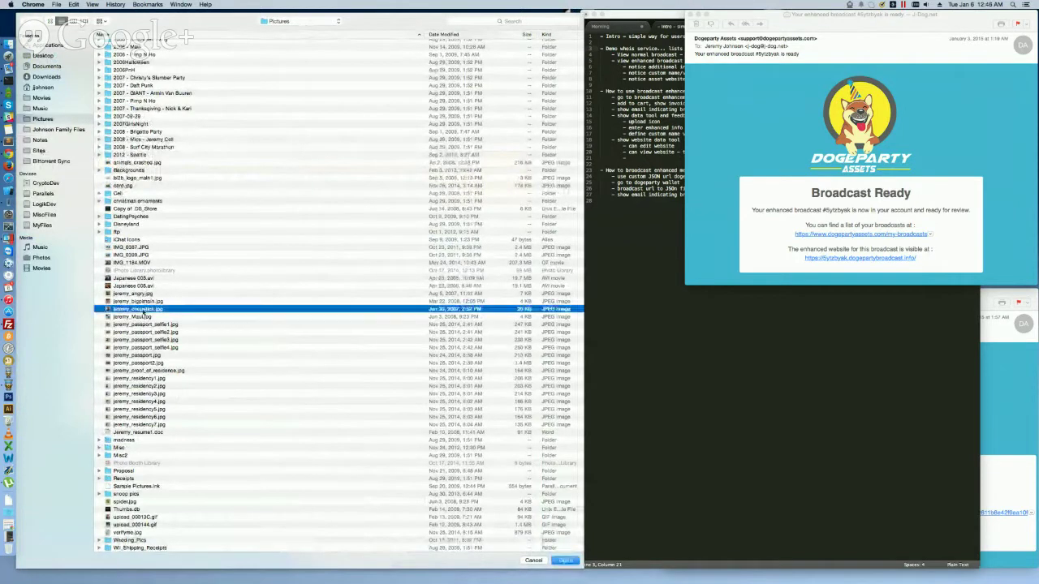
pyautogui.press('Return')
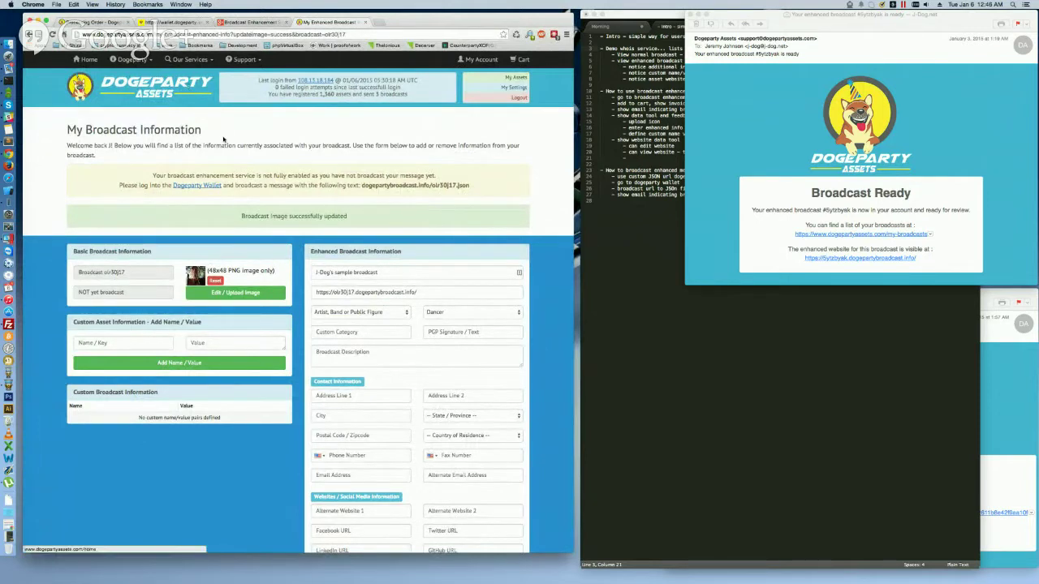
# - Add a custom name/value pair to the broadcast with name ticket_price and value 10.00
pyautogui.scroll(-2, 329, 212)
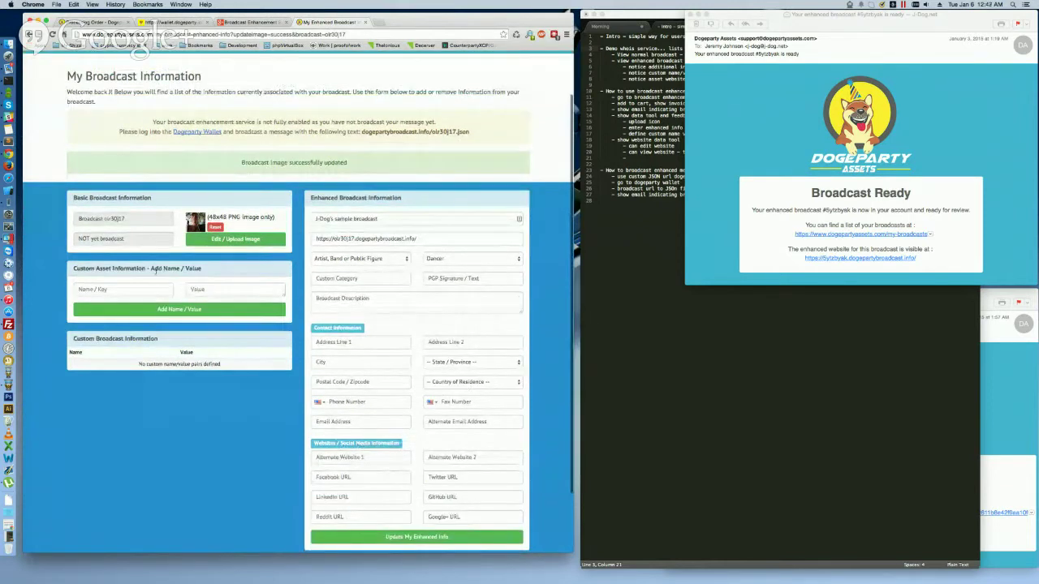
pyautogui.click(142, 288)
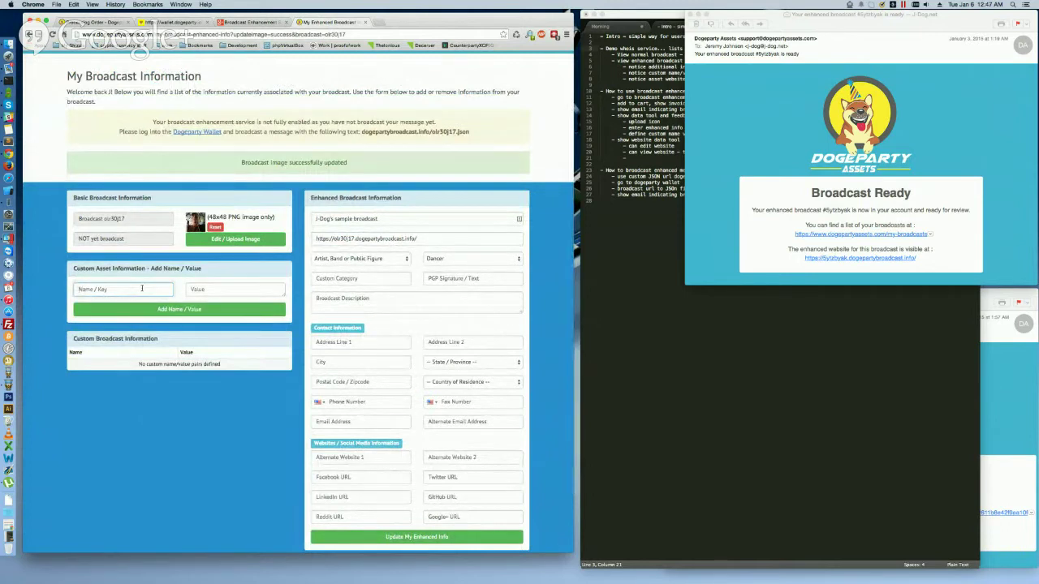
pyautogui.write('t')
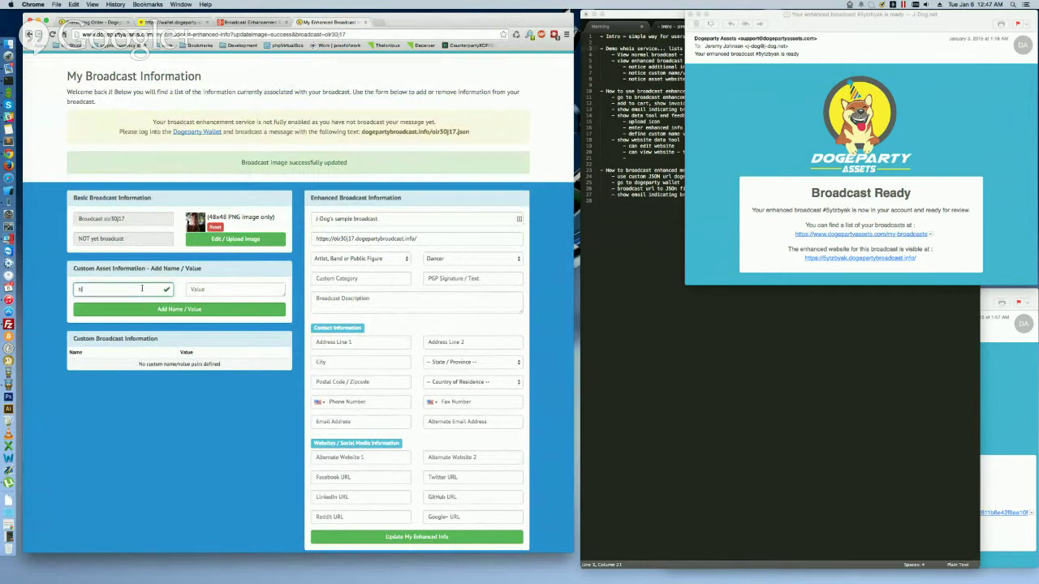
pyautogui.write('icket_price')
pyautogui.press('Tab')
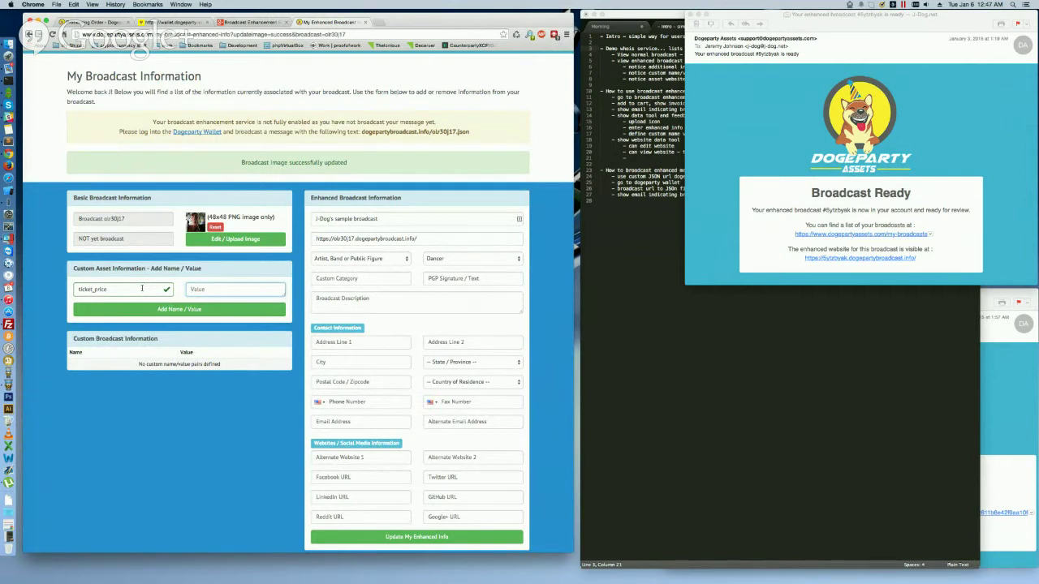
pyautogui.write('10.00')
pyautogui.click(151, 309)
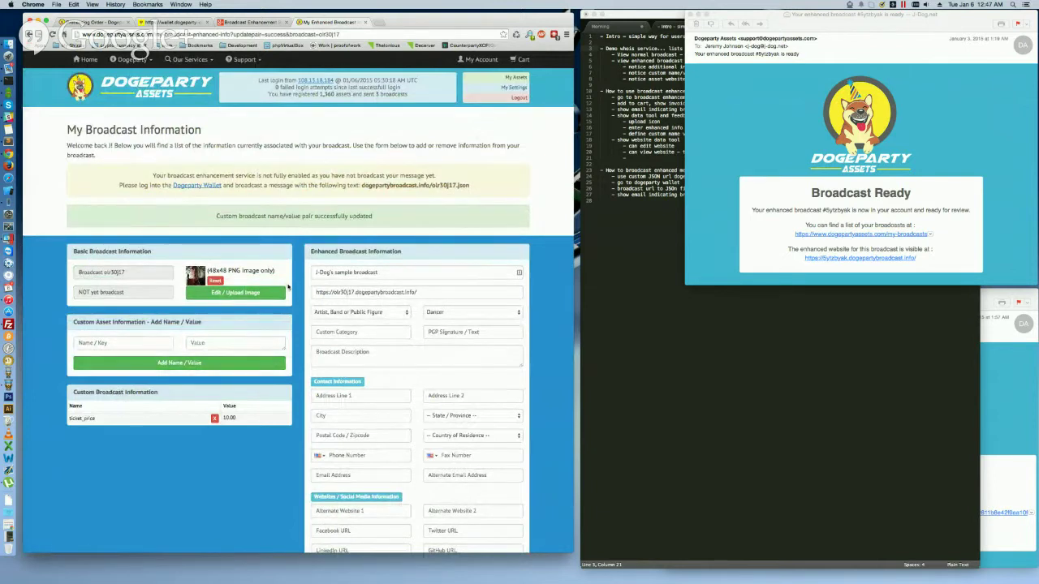
# - Go to the account's broadcasts list and open the website information of "J-Dog's sample broadcast" for editing
pyautogui.scroll(-1, 276, 215)
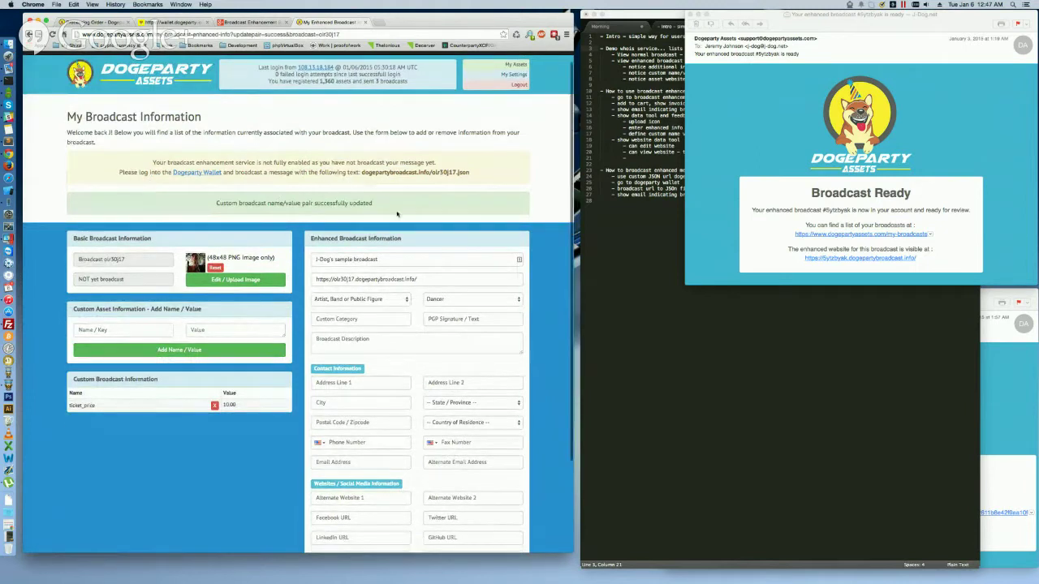
pyautogui.scroll(1, 370, 182)
pyautogui.click(481, 60)
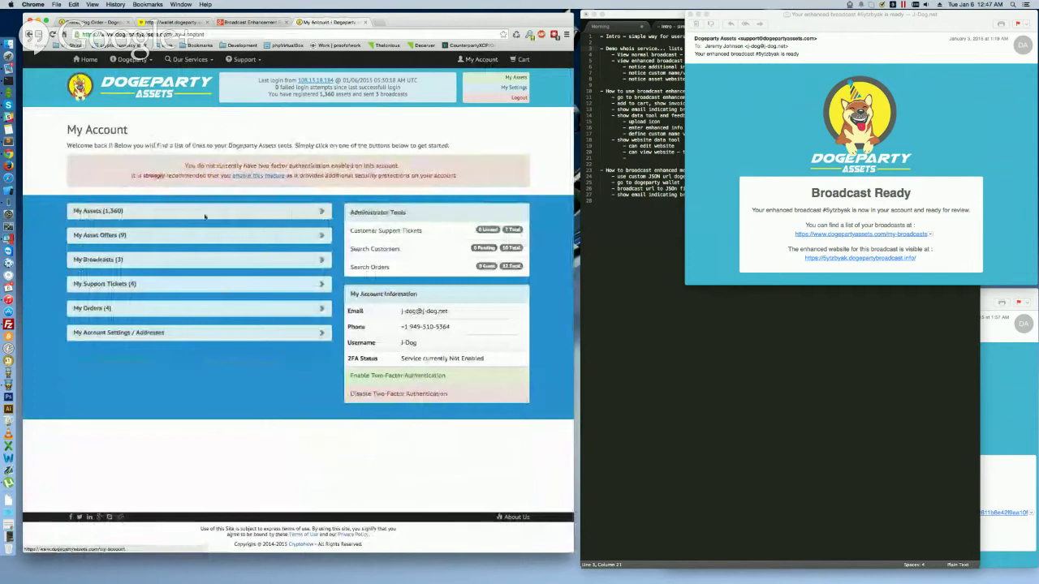
pyautogui.click(254, 254)
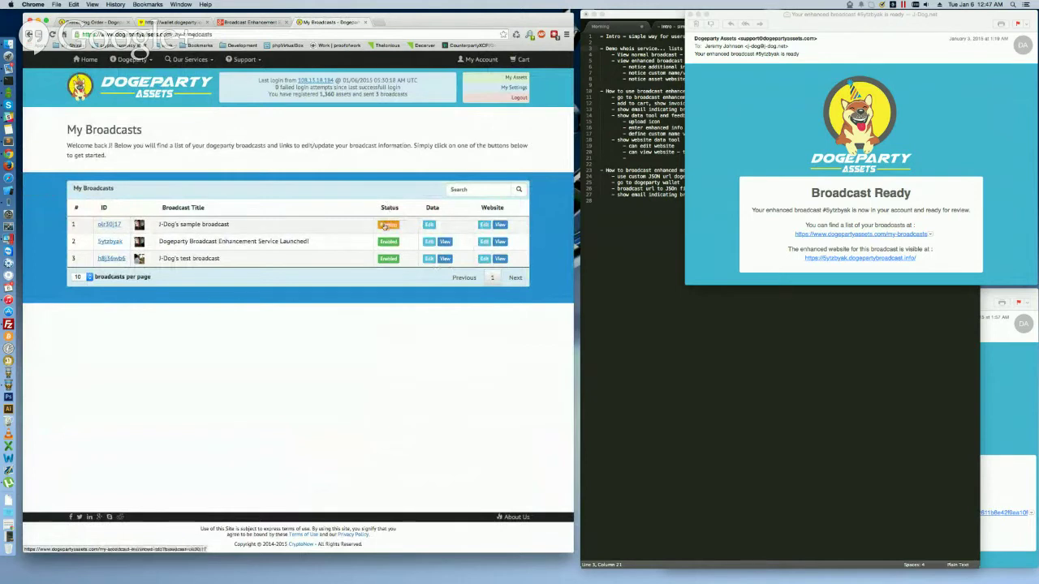
pyautogui.click(483, 226)
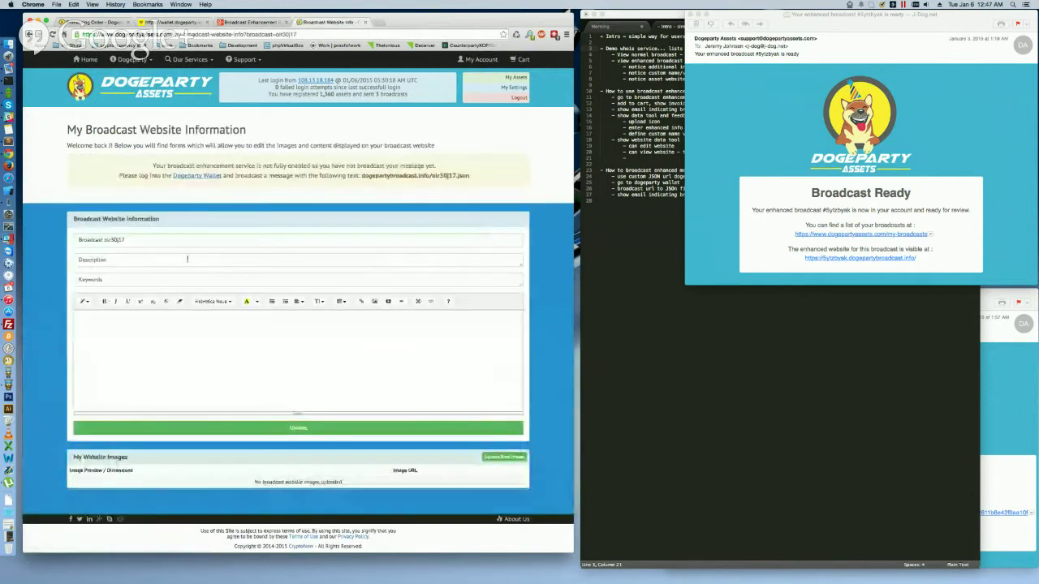
# - Set the broadcast website's title to "J-Dog's sample broadcast", correcting the spelling of the last word
pyautogui.moveTo(127, 239); pyautogui.dragTo(79, 240)
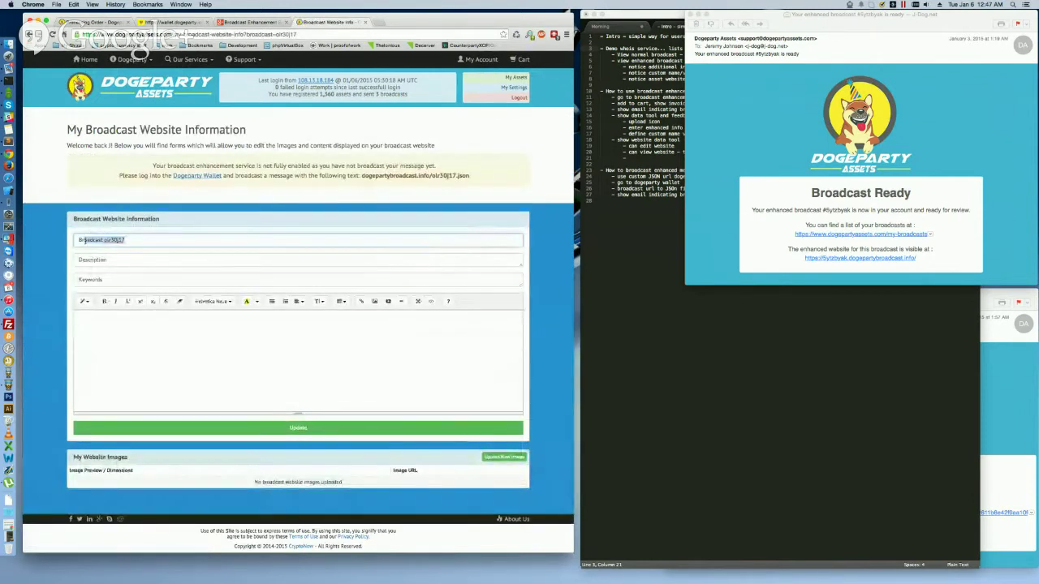
pyautogui.write("Dog's sa")
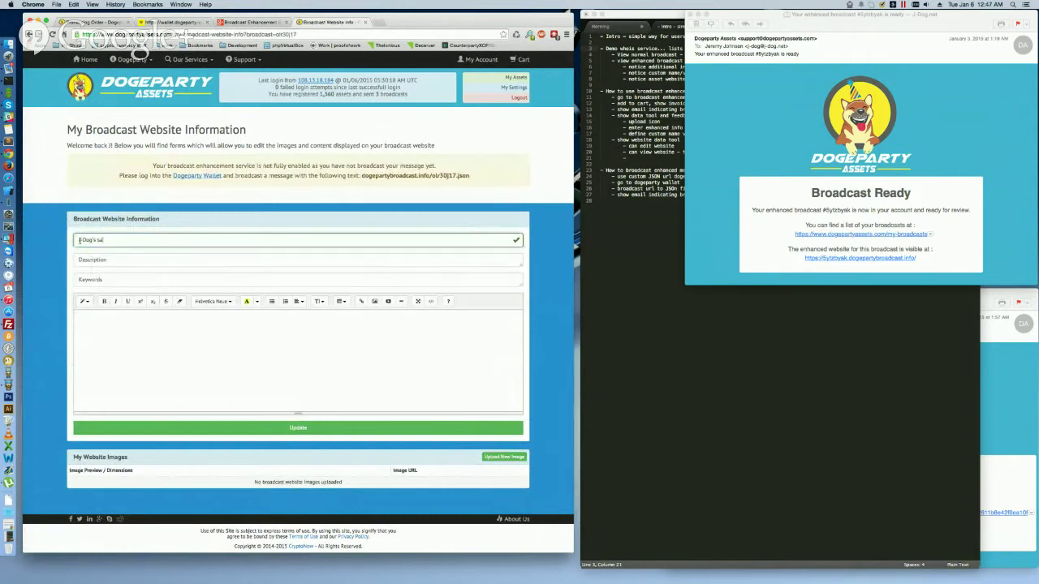
pyautogui.write('mple broadcast')
pyautogui.press('Tab')
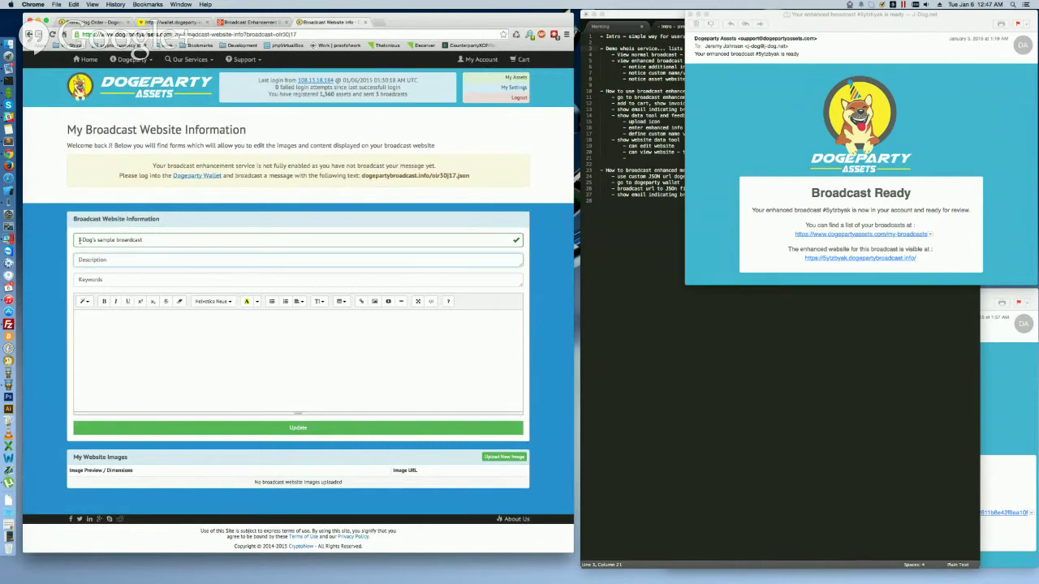
pyautogui.moveTo(122, 241); pyautogui.dragTo(155, 241)
pyautogui.press('BackSpace')
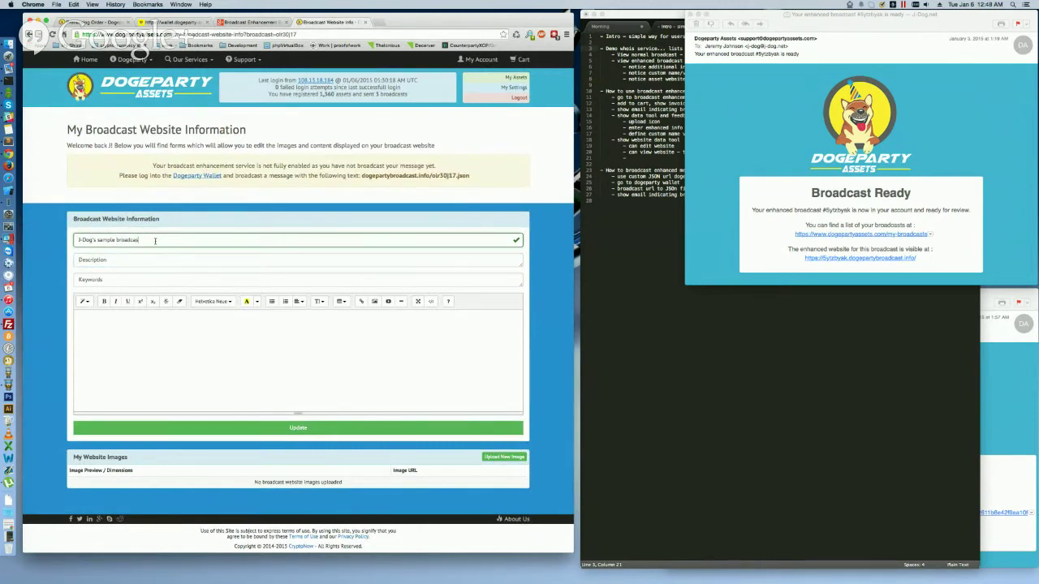
pyautogui.press('Tab')
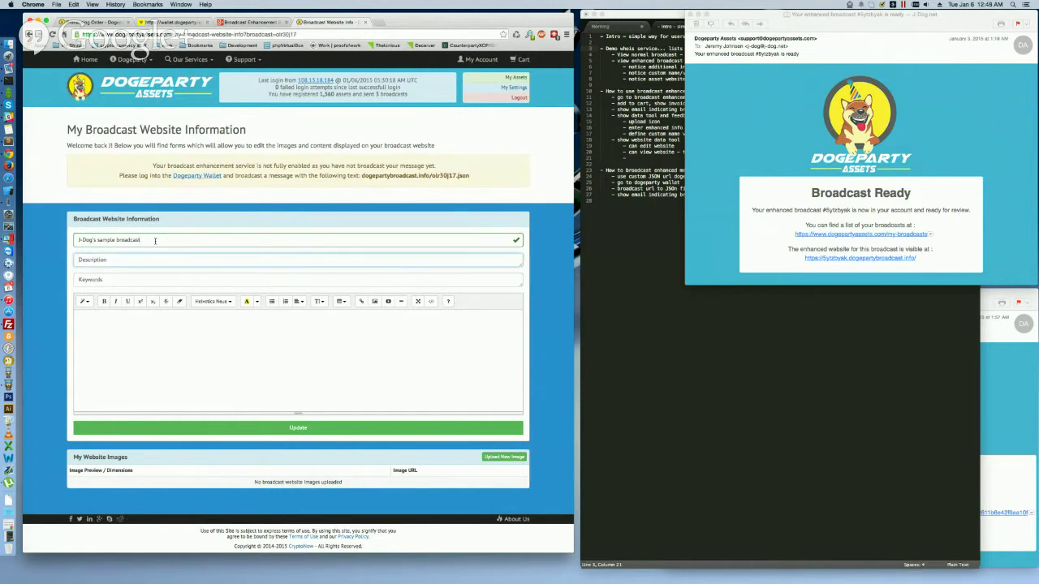
# - Enter "page description goes here" as the website description and "keywords go here" as its keywords
pyautogui.write('page de')
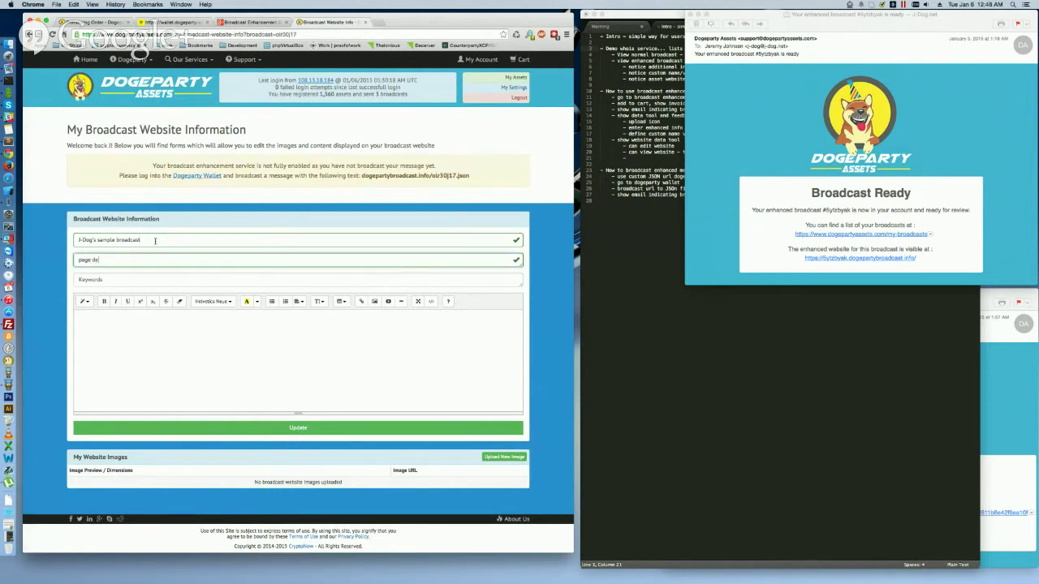
pyautogui.write('scription goes here')
pyautogui.press('Tab')
pyautogui.write('keywords go here')
pyautogui.press('Tab')
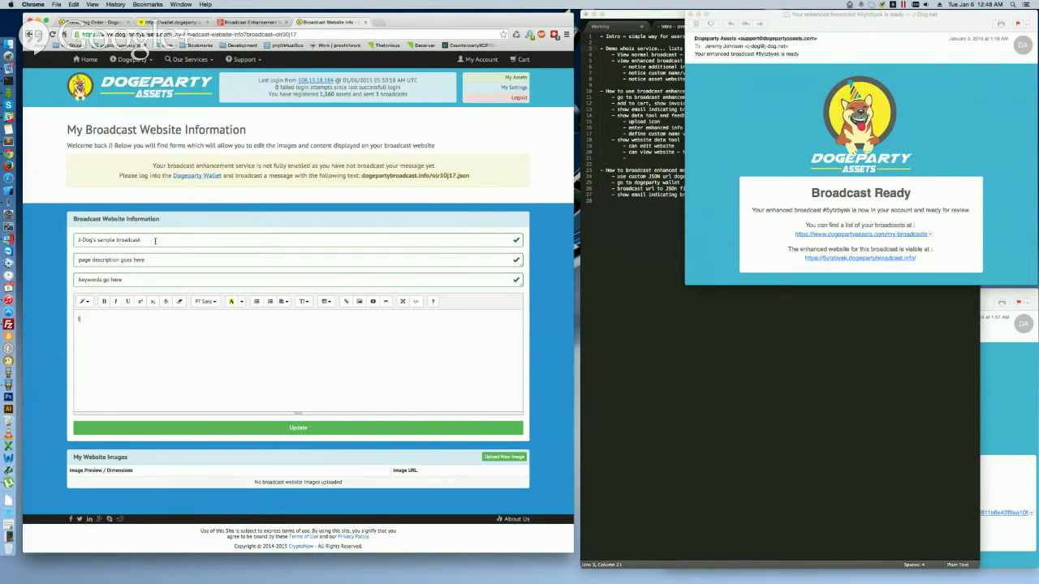
# - Write "the page content goes here" as the website's page content and make the word "content" bold
pyautogui.write('this page co')
pyautogui.hotkey('ctrl', 'a')
pyautogui.write('the page content goes here')
pyautogui.moveTo(104, 320); pyautogui.dragTo(126, 319)
pyautogui.click(102, 301)
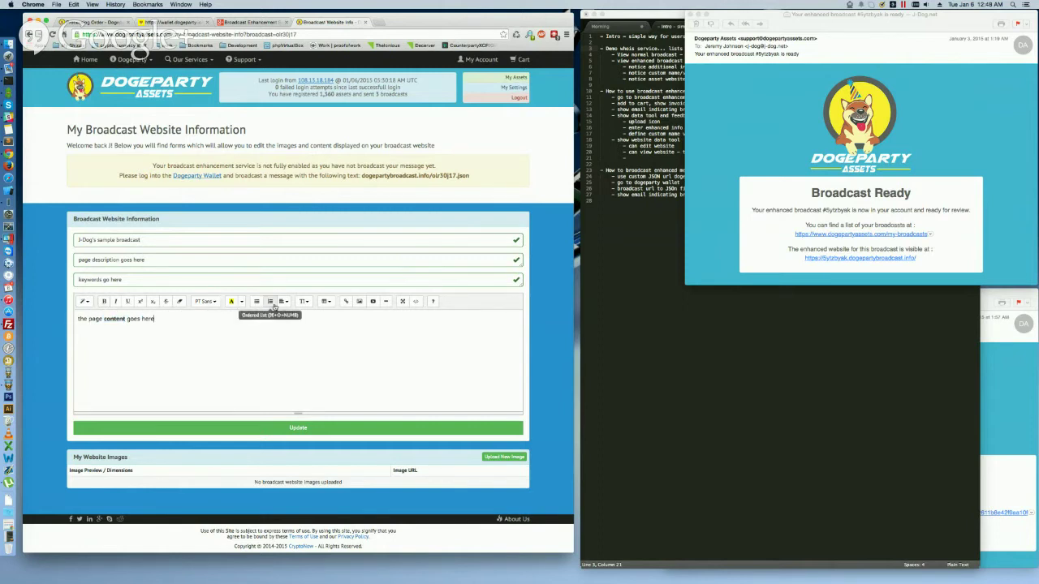
# - Expand the page content editor to full screen and show the content's HTML source
pyautogui.click(404, 302)
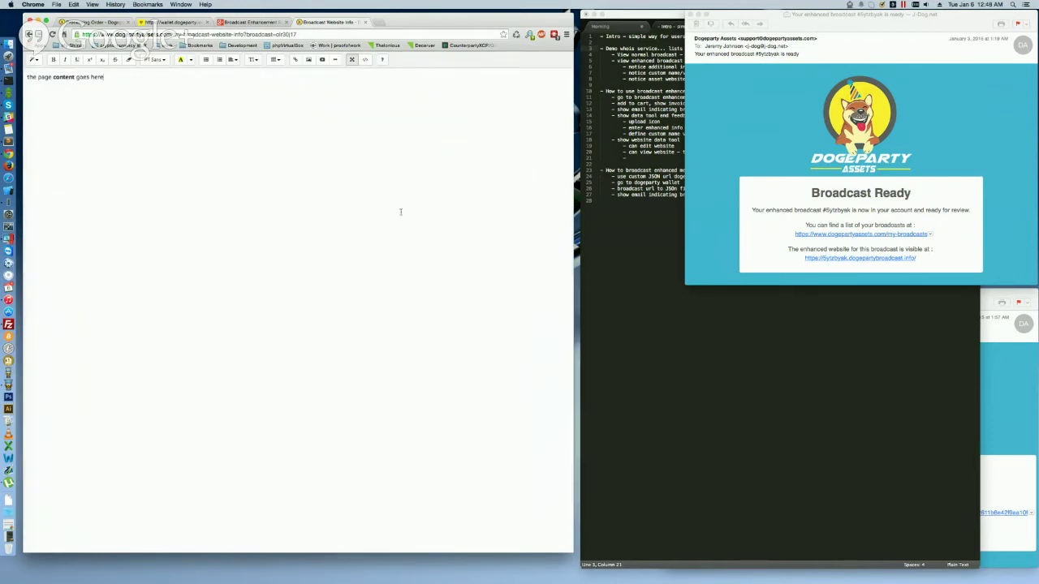
pyautogui.click(367, 60)
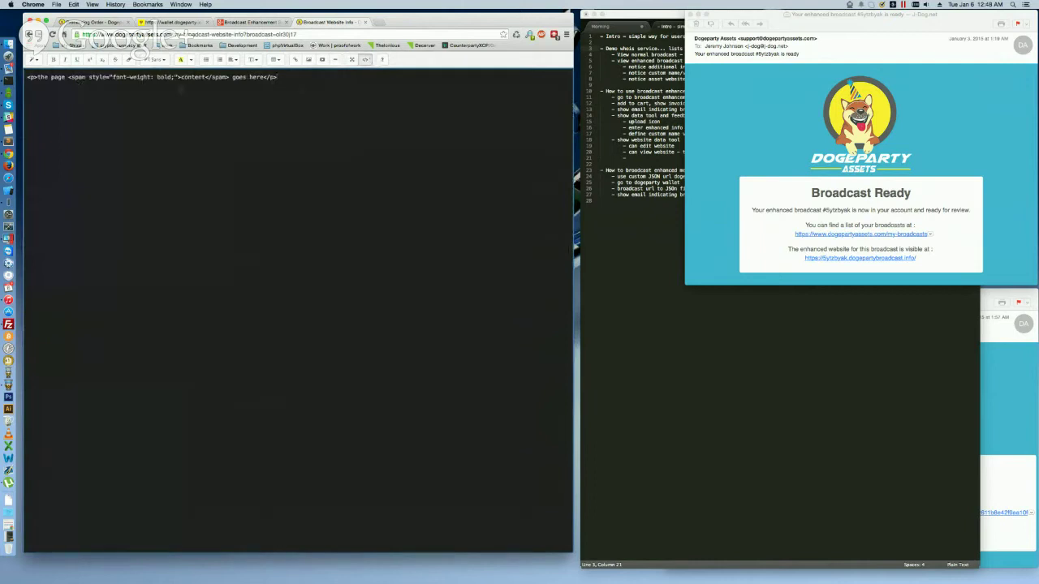
# - Return the page content editor from HTML source and full-screen view to normal and save the broadcast website information
pyautogui.click(356, 61)
pyautogui.click(355, 61)
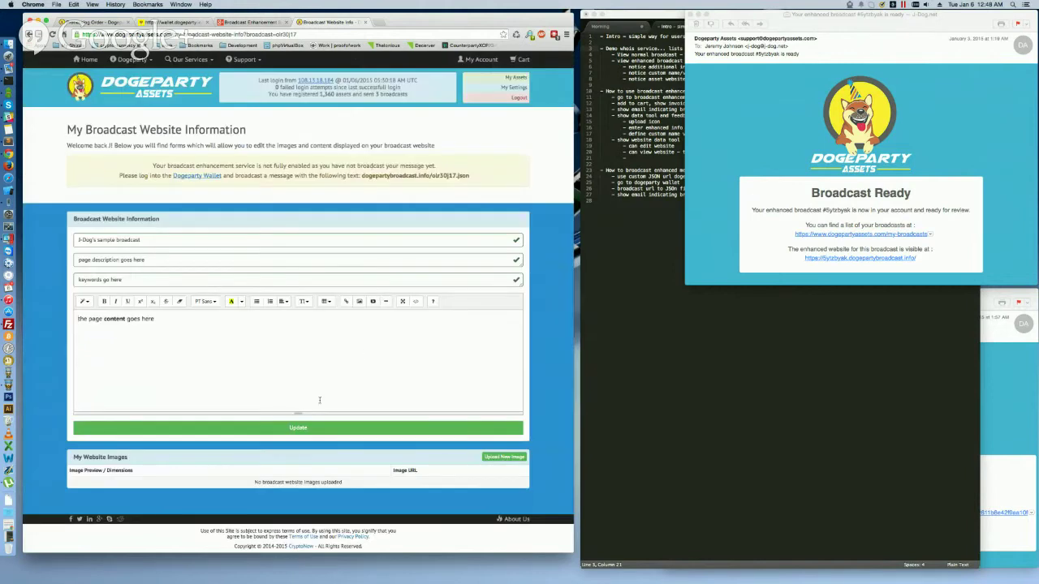
pyautogui.click(312, 430)
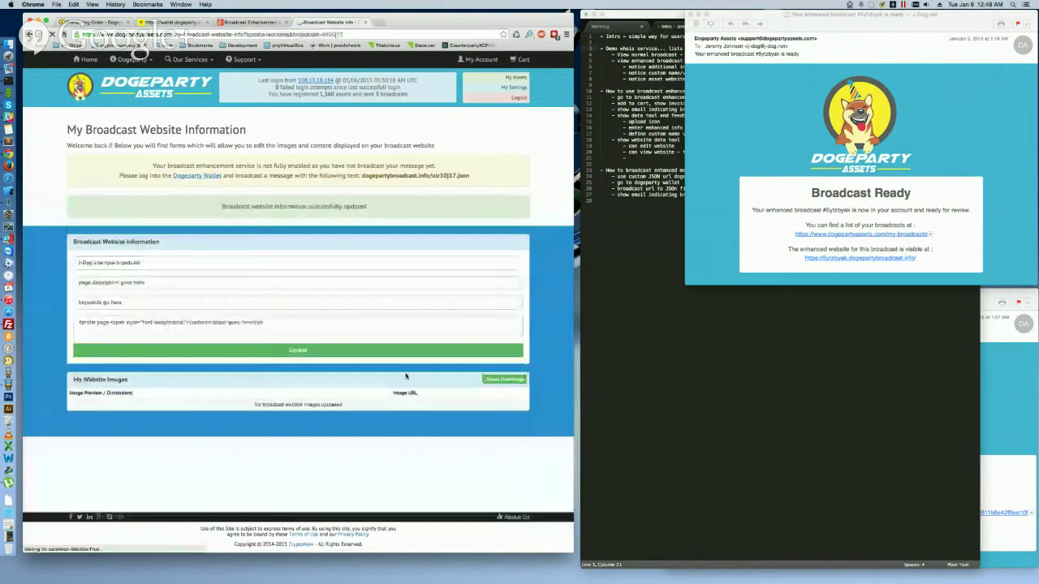
pyautogui.moveTo(223, 207); pyautogui.dragTo(280, 207)
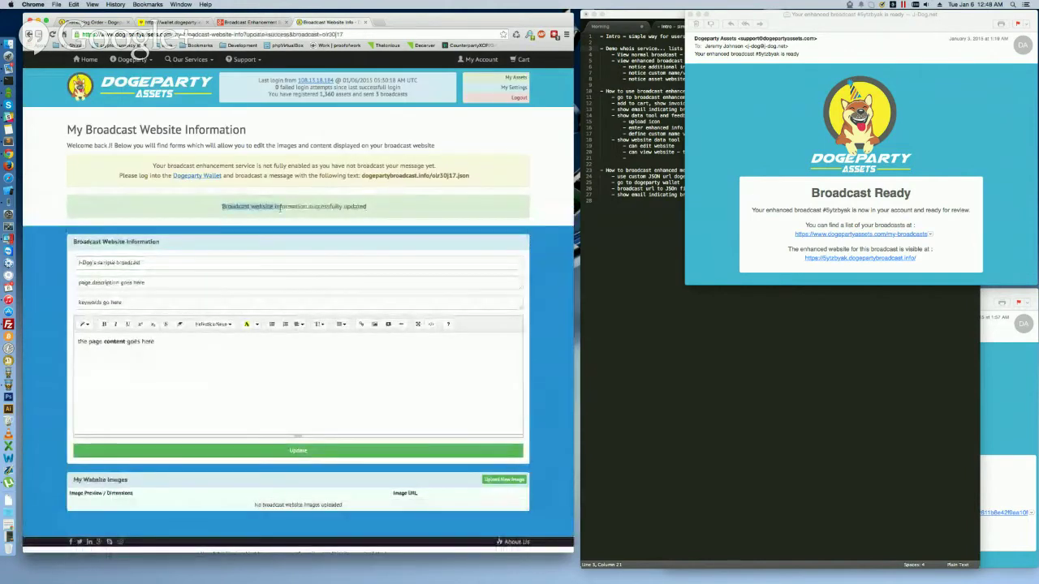
pyautogui.click(318, 206)
# - Upload the Maui JPEG photo from the Pictures folder as a new website image
pyautogui.scroll(-1, 382, 214)
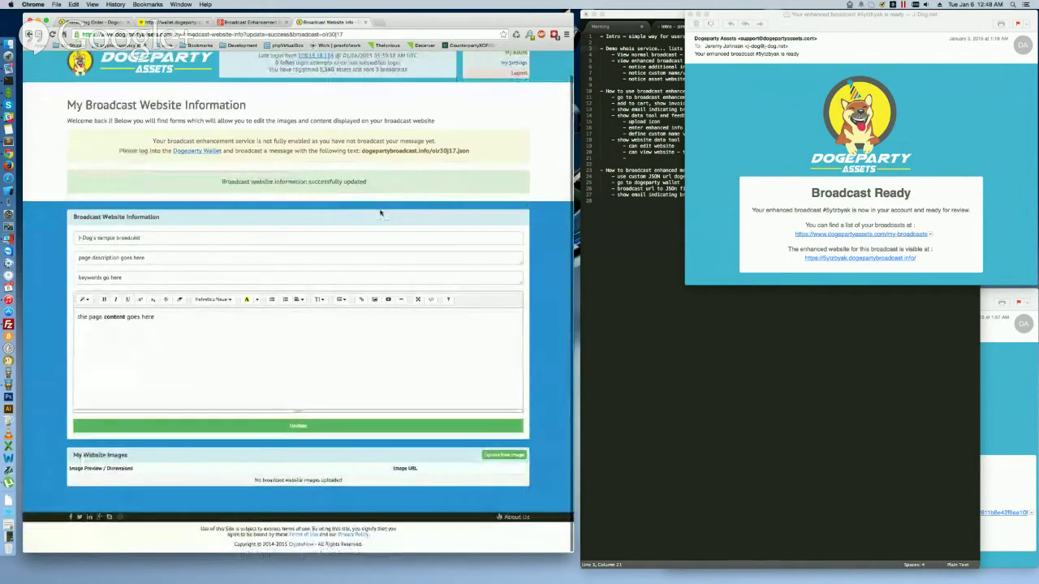
pyautogui.click(498, 458)
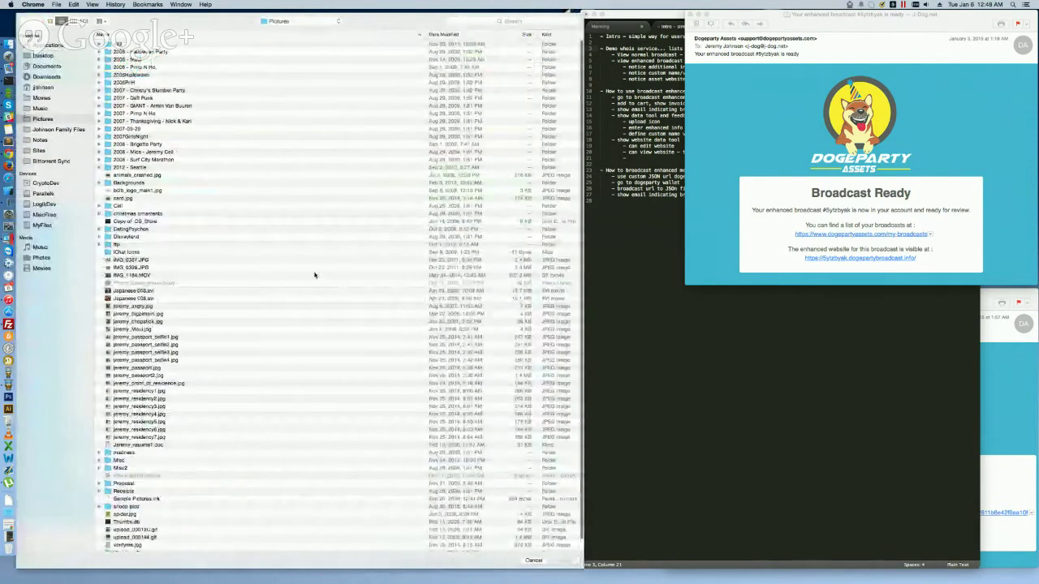
pyautogui.scroll(-1, 195, 365)
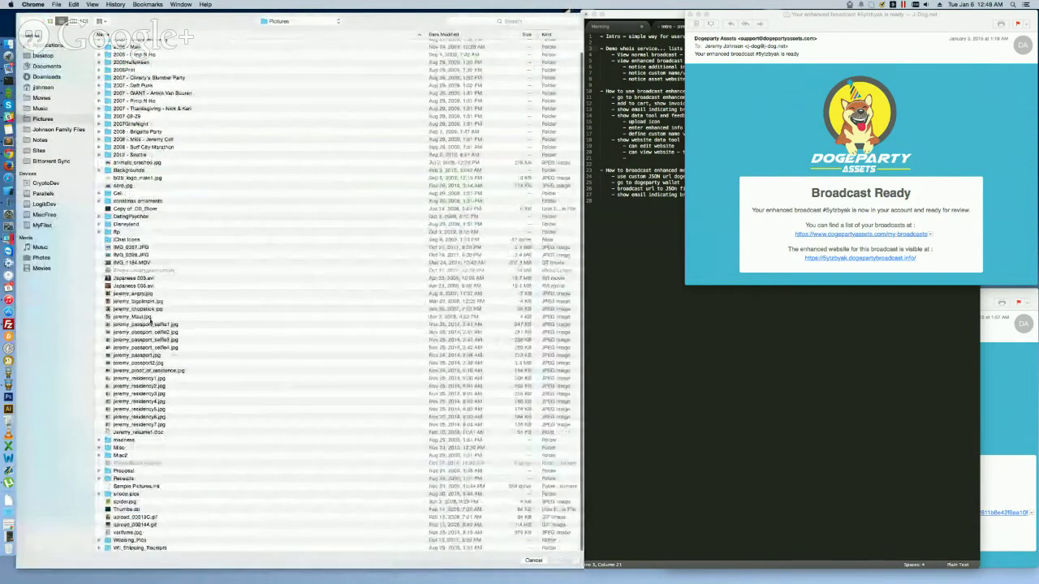
pyautogui.doubleClick(147, 316)
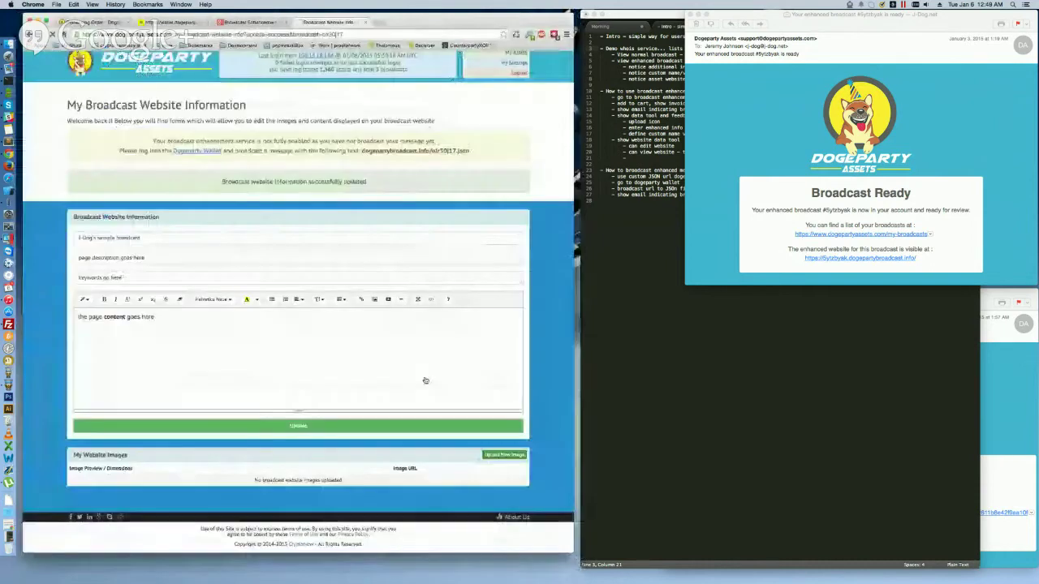
pyautogui.scroll(-2, 438, 400)
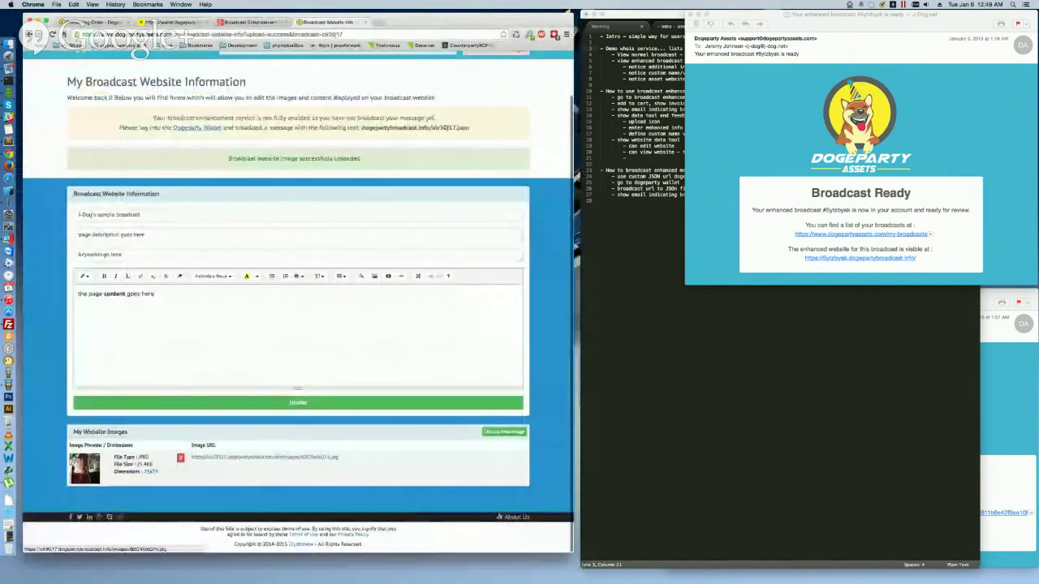
# - Open the uploaded website image in its own browser tab, copy its full URL, and close that tab
pyautogui.rightClick(295, 460)
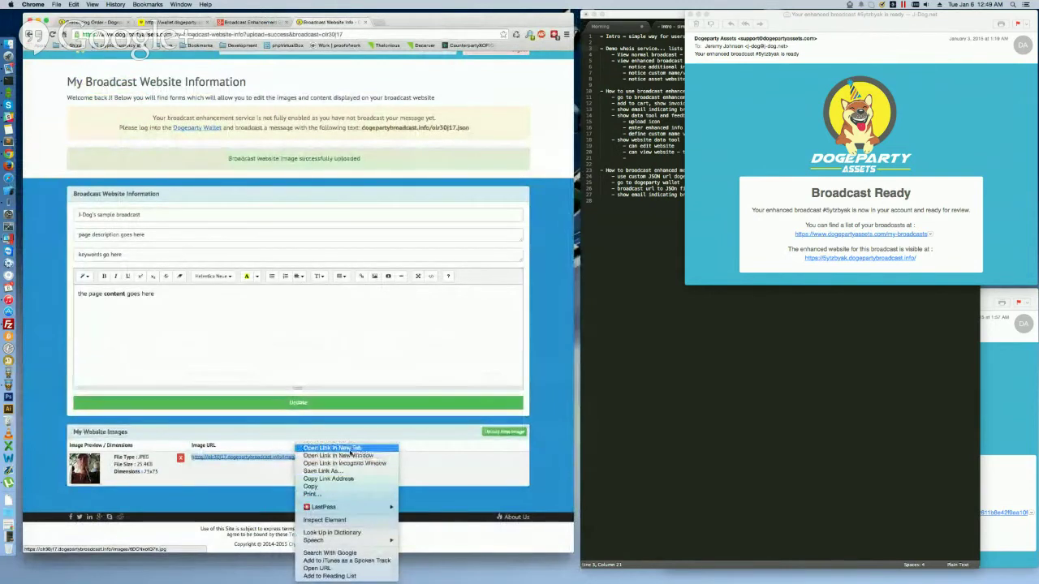
pyautogui.click(349, 448)
pyautogui.click(391, 22)
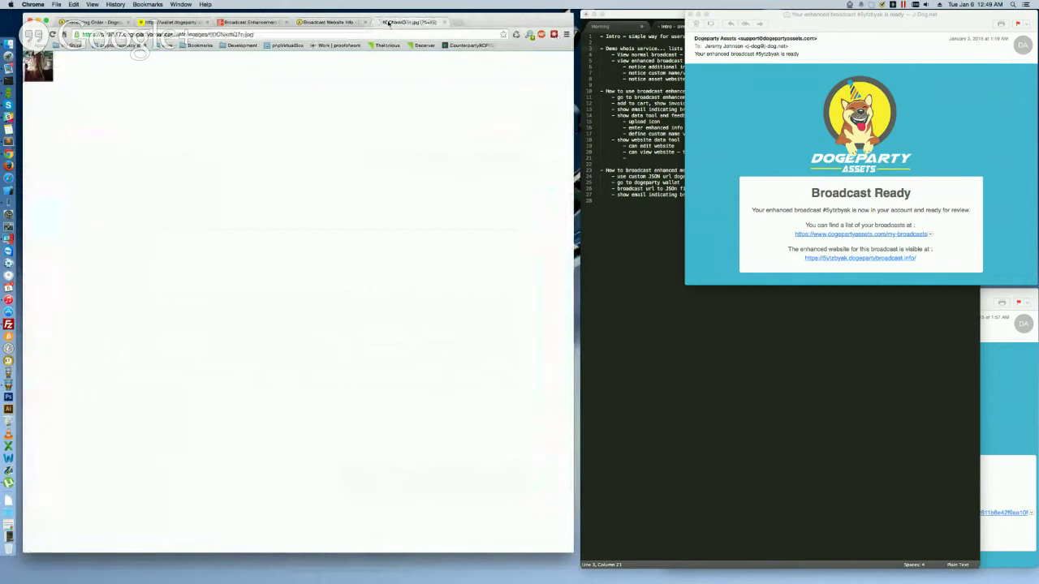
pyautogui.moveTo(290, 34); pyautogui.dragTo(82, 34)
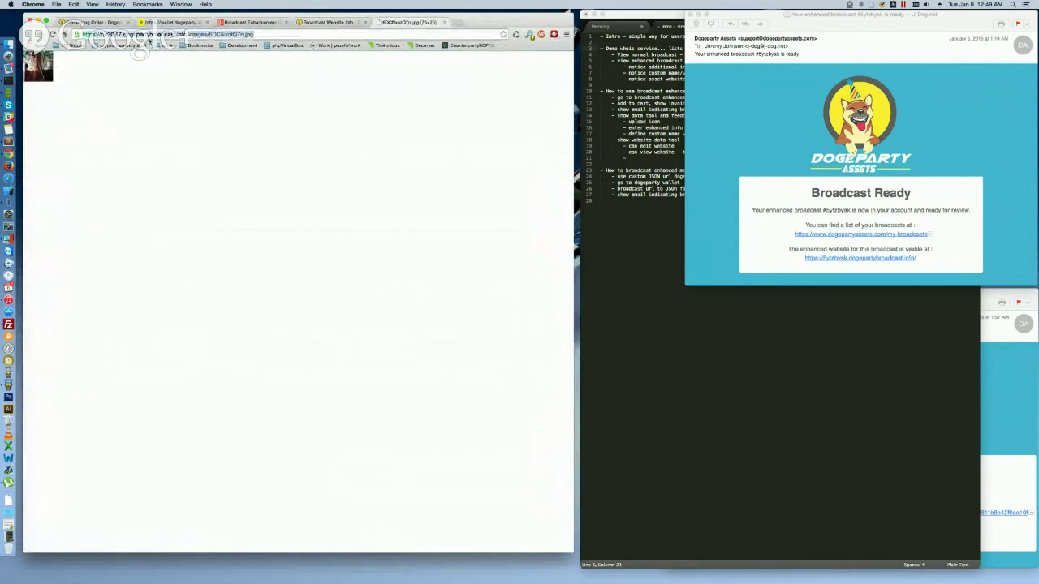
pyautogui.click(107, 35)
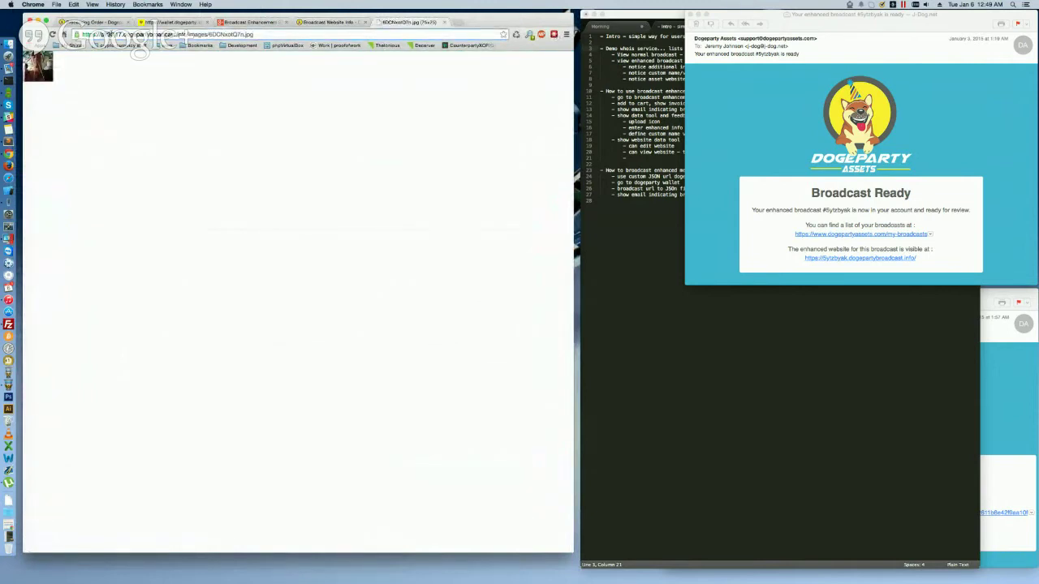
pyautogui.moveTo(260, 34); pyautogui.dragTo(84, 34)
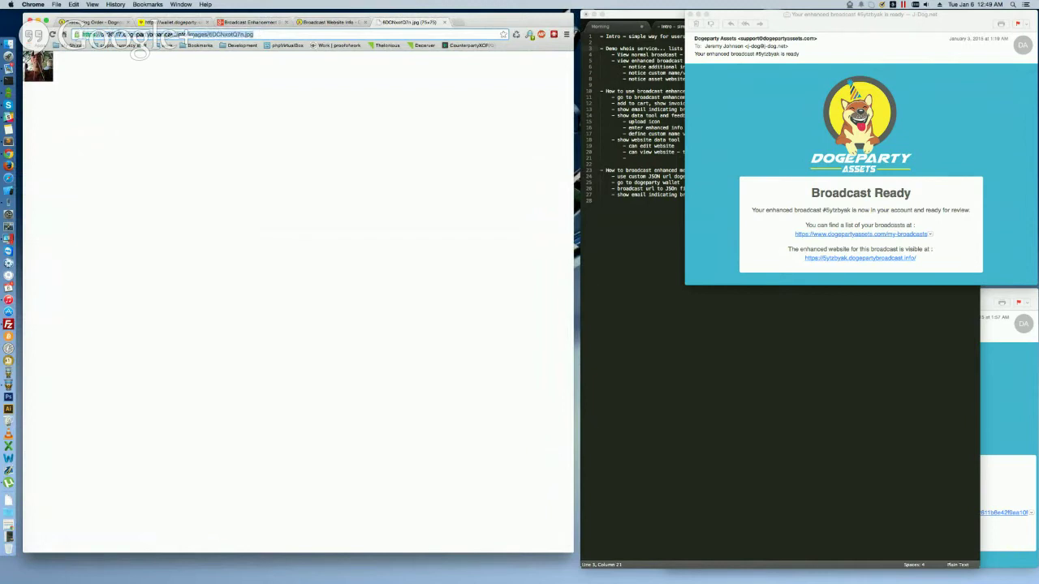
pyautogui.rightClick(119, 36)
pyautogui.click(134, 47)
pyautogui.click(443, 23)
# - Insert the uploaded image by its URL below the page content text and save the website information
pyautogui.click(223, 301)
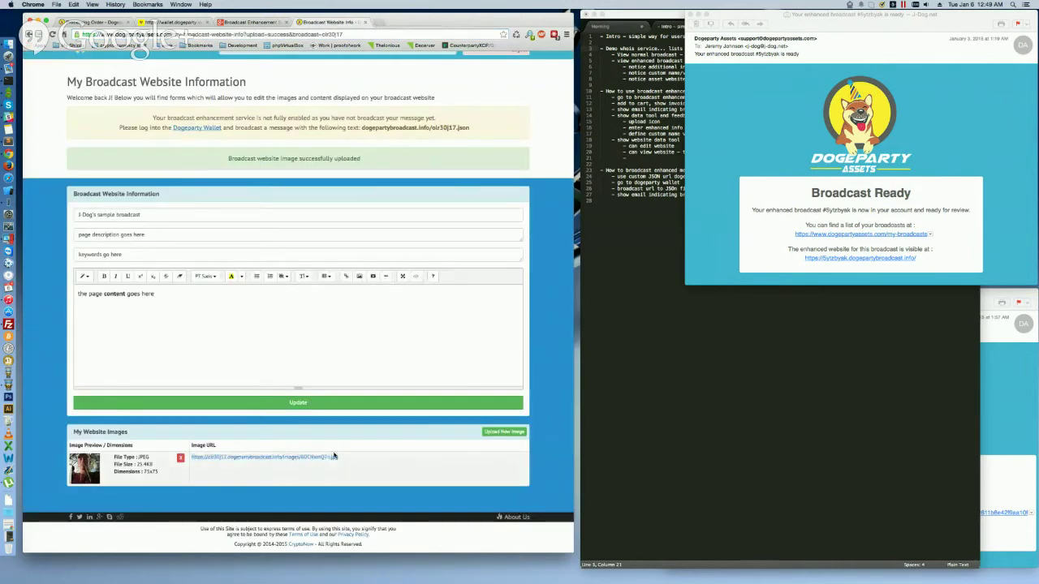
pyautogui.moveTo(348, 457); pyautogui.dragTo(192, 460)
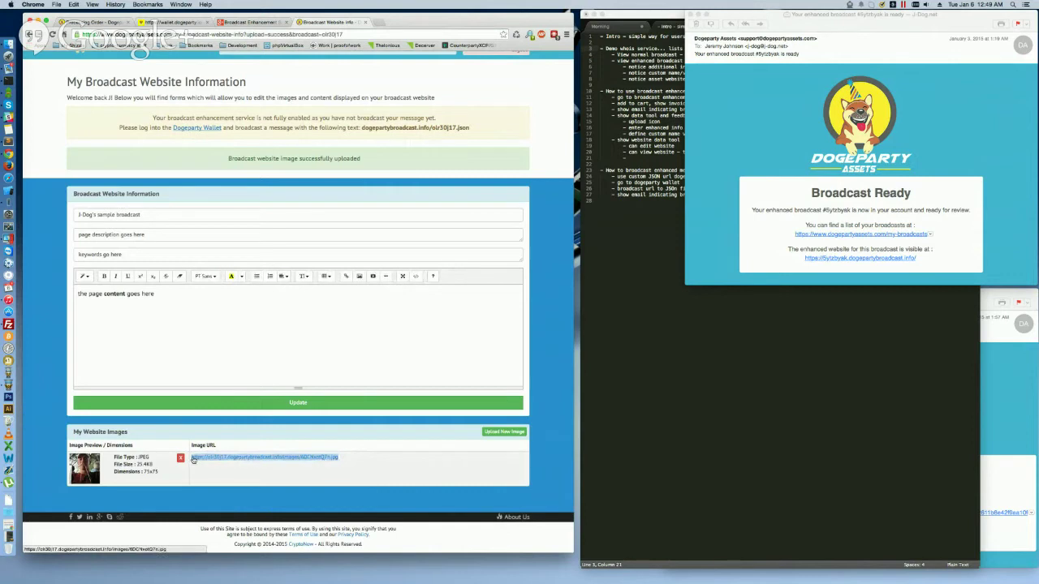
pyautogui.click(194, 295)
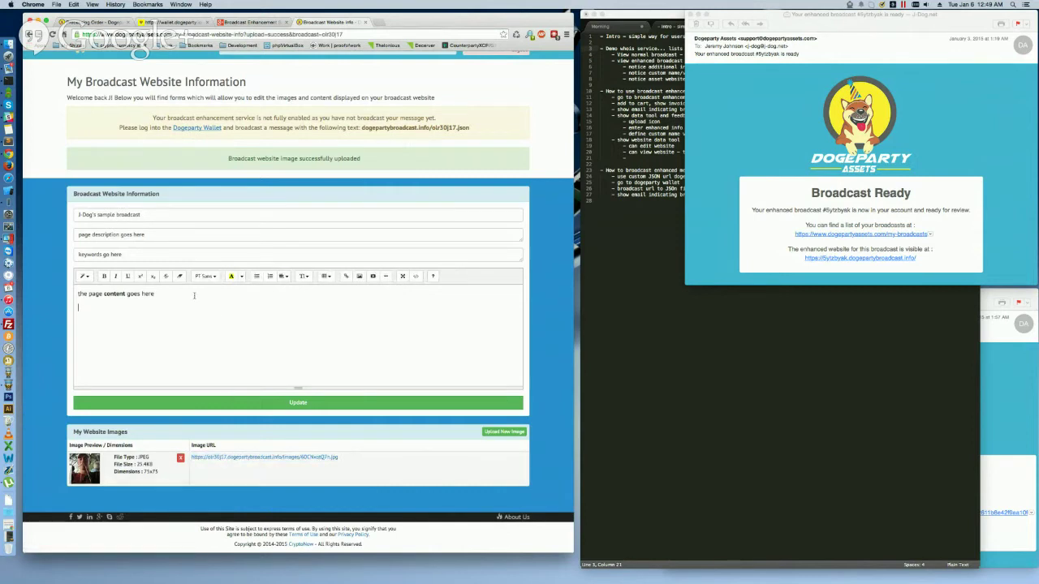
pyautogui.click(355, 277)
pyautogui.click(224, 156)
pyautogui.press('super+v')
pyautogui.click(385, 193)
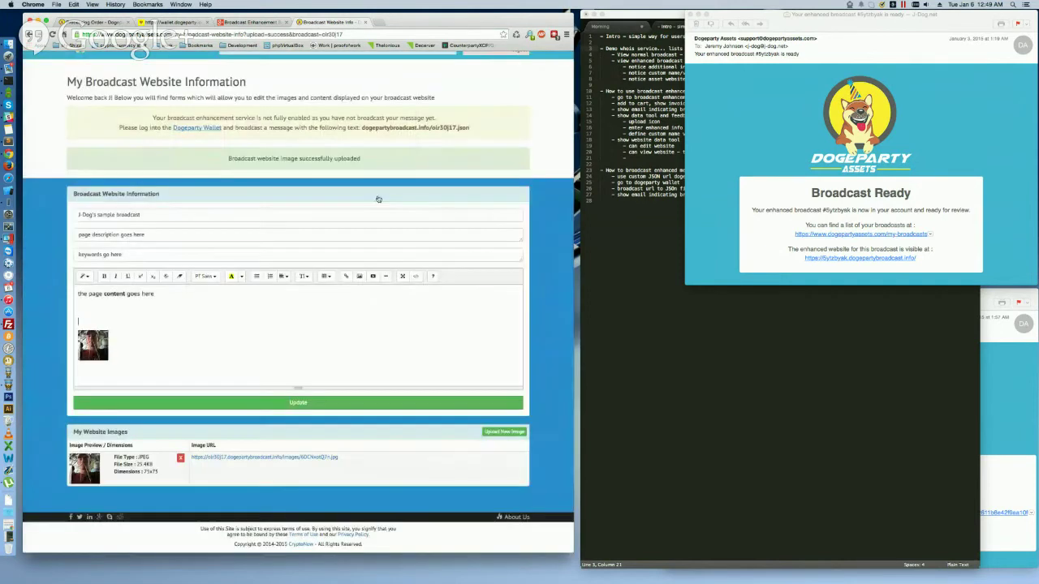
pyautogui.click(276, 402)
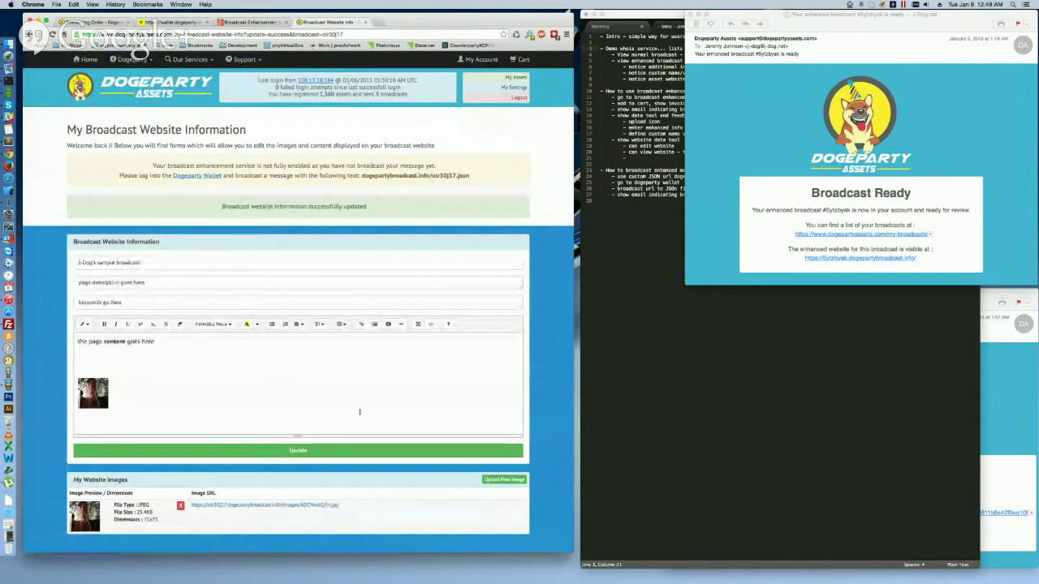
# - View the broadcast website's home page by shortening the uploaded image's address to its domain, and close the page
pyautogui.click(331, 506)
pyautogui.moveTo(186, 35); pyautogui.dragTo(306, 35)
pyautogui.press('BackSpace')
pyautogui.press('Return')
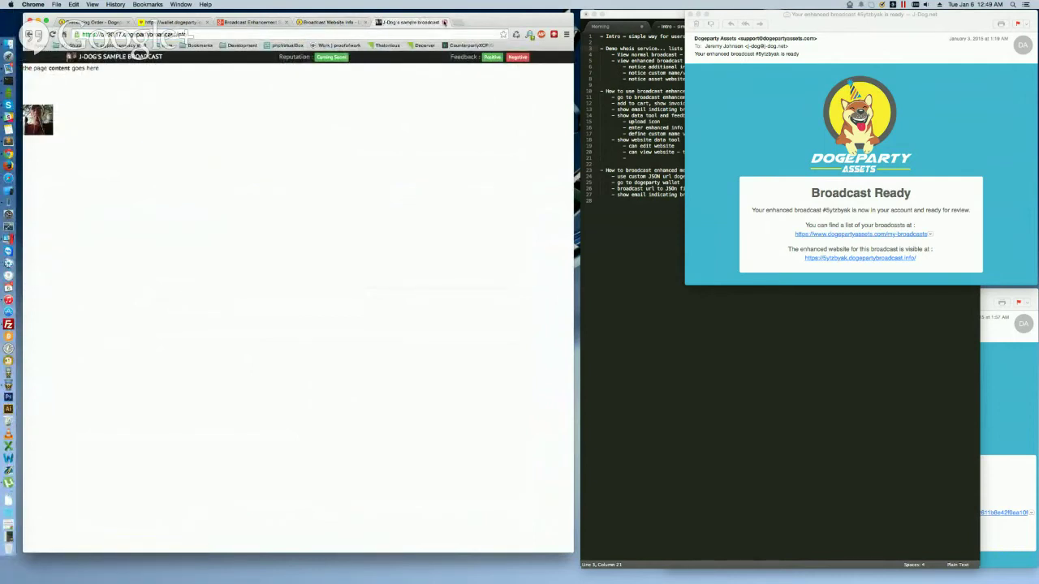
pyautogui.press('super+w')
# - Open the new, not yet sent broadcast's information page from the account's My Broadcasts list
pyautogui.press('super+Tab')
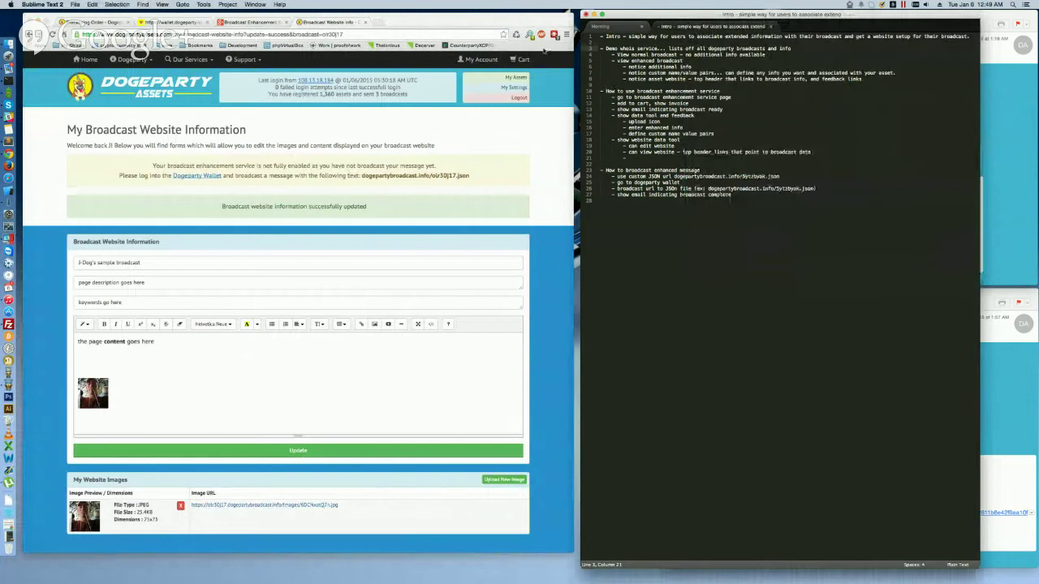
pyautogui.click(478, 60)
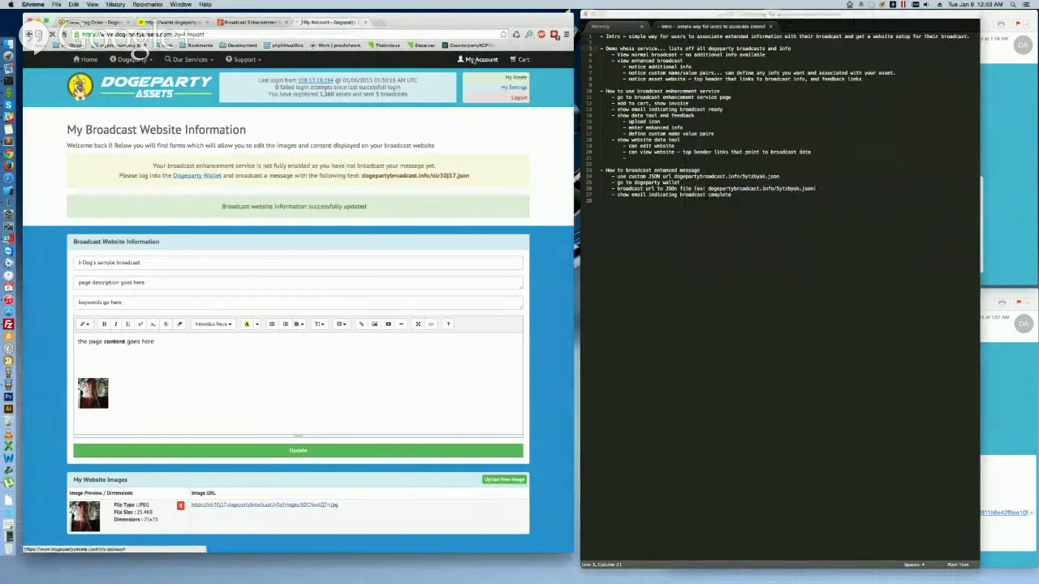
pyautogui.click(169, 258)
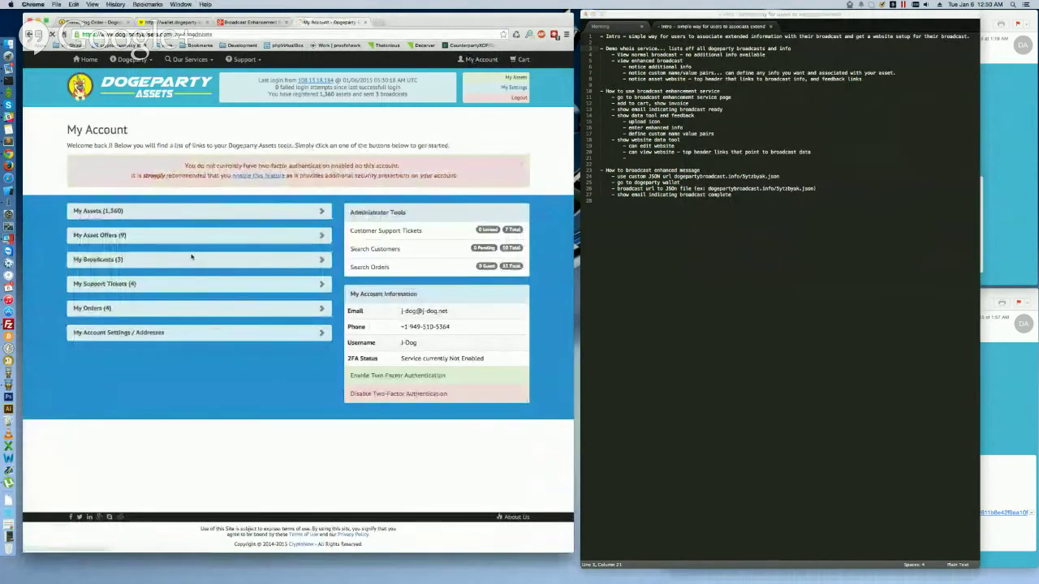
pyautogui.click(387, 225)
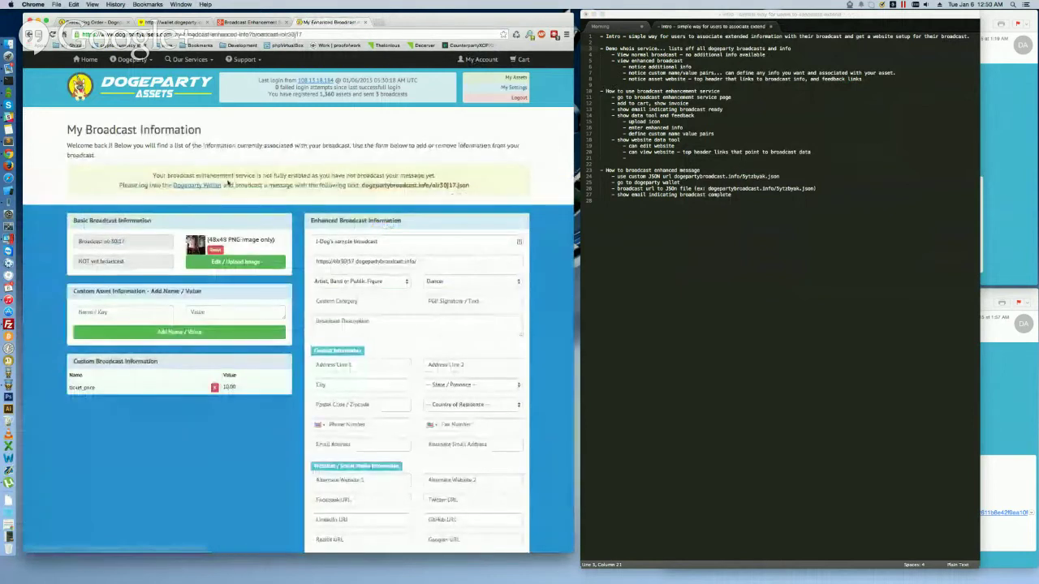
# - Copy the JSON address given in the notice as the text to broadcast
pyautogui.moveTo(237, 175); pyautogui.dragTo(287, 176)
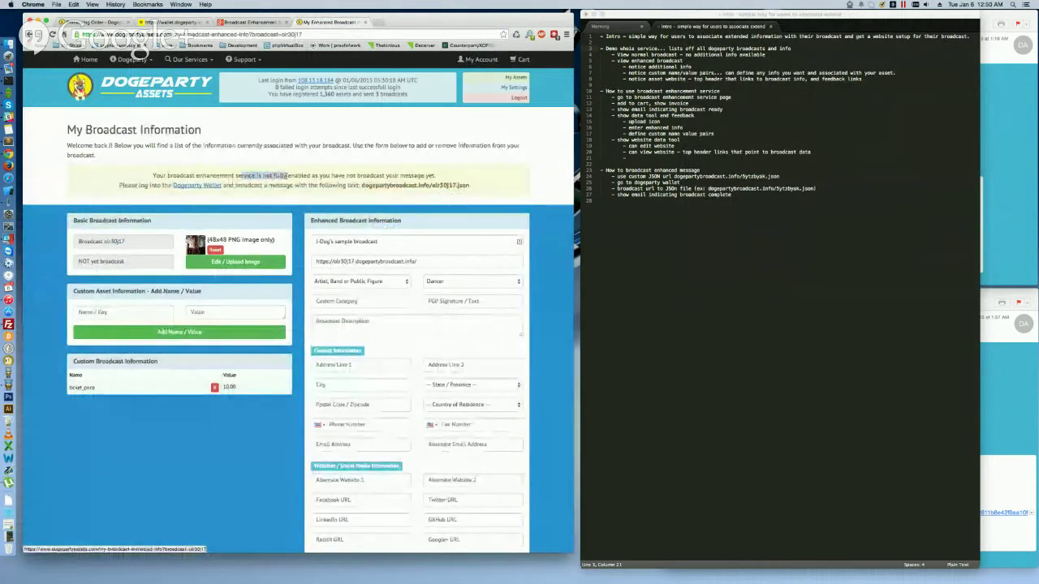
pyautogui.click(287, 176)
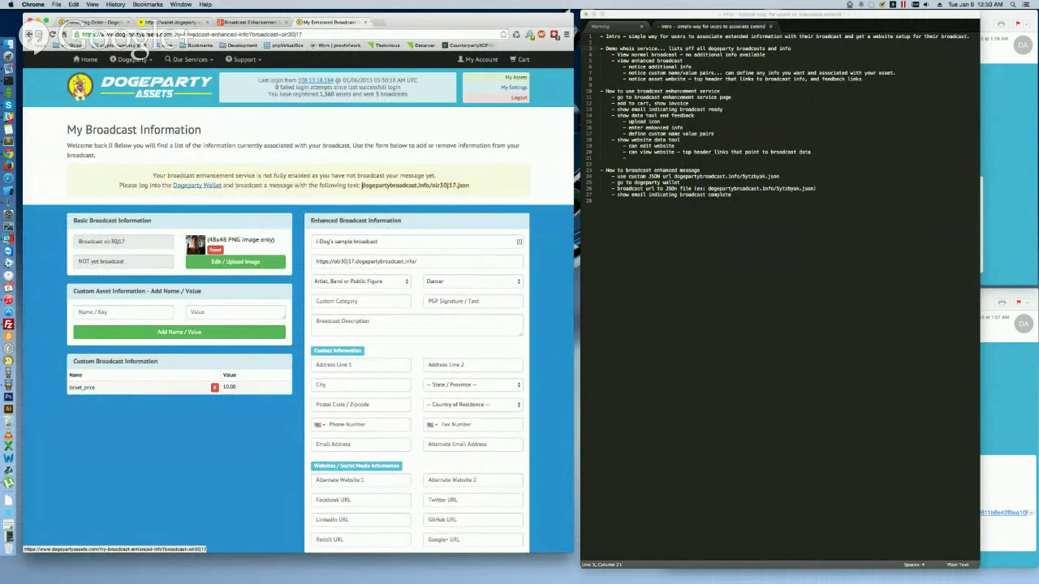
pyautogui.moveTo(362, 185); pyautogui.dragTo(462, 185)
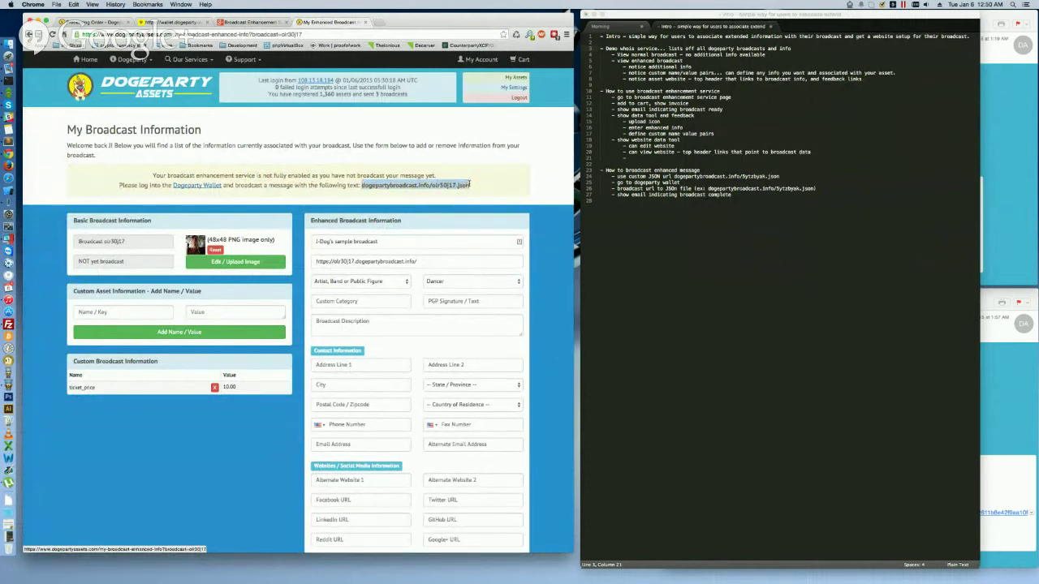
pyautogui.press('super+c')
# - Switch to the Dogeparty wallet, collapse the first address's balances and open the Broadcast form for "Testing Address"
pyautogui.click(183, 22)
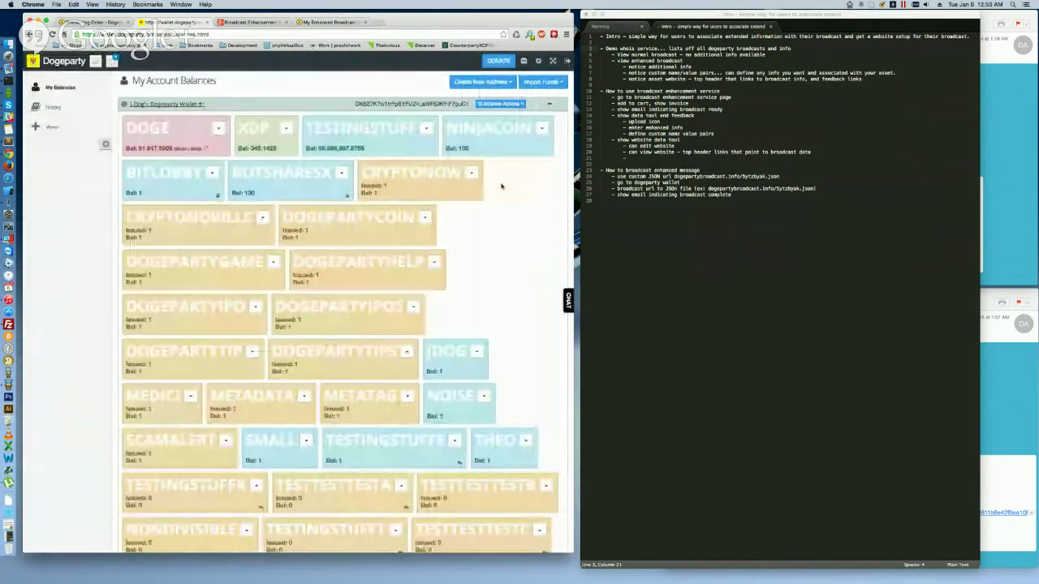
pyautogui.click(548, 106)
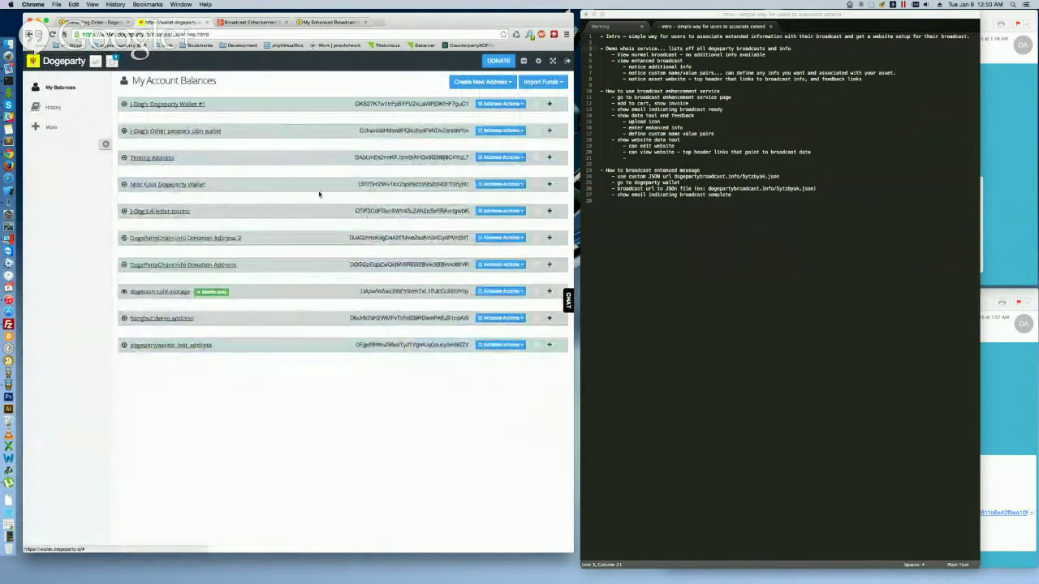
pyautogui.click(501, 157)
pyautogui.click(487, 289)
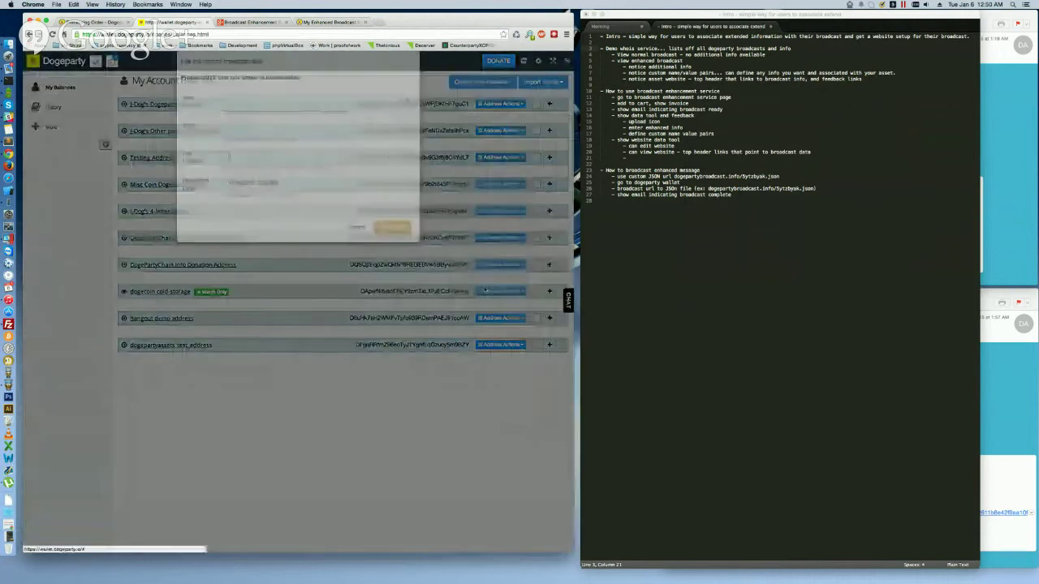
# - Broadcast the copied JSON address as the text with a value of 12345, and dismiss the confirmation
pyautogui.click(250, 135)
pyautogui.hotkey('ctrl', 'v')
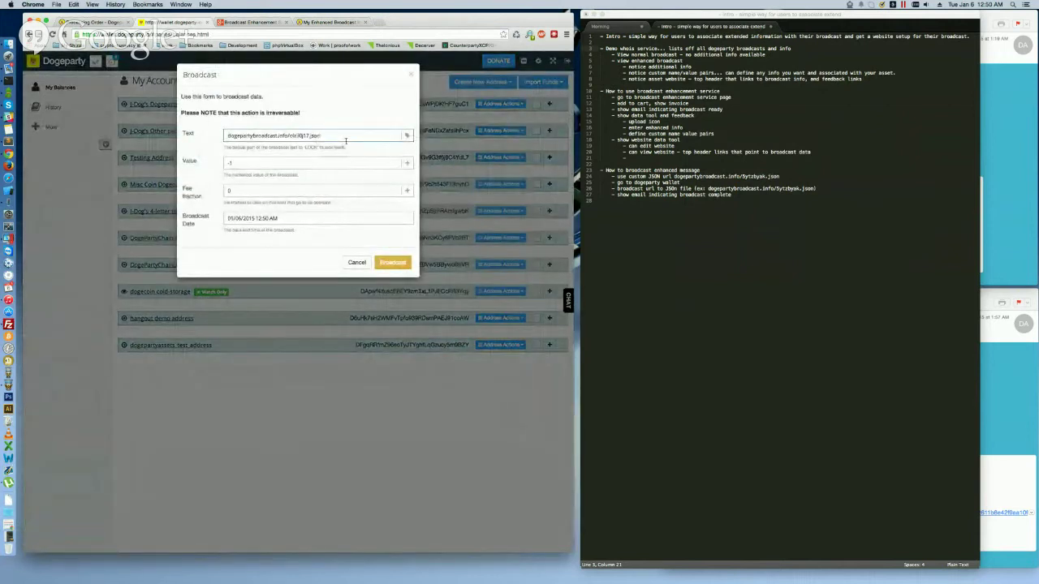
pyautogui.click(228, 162)
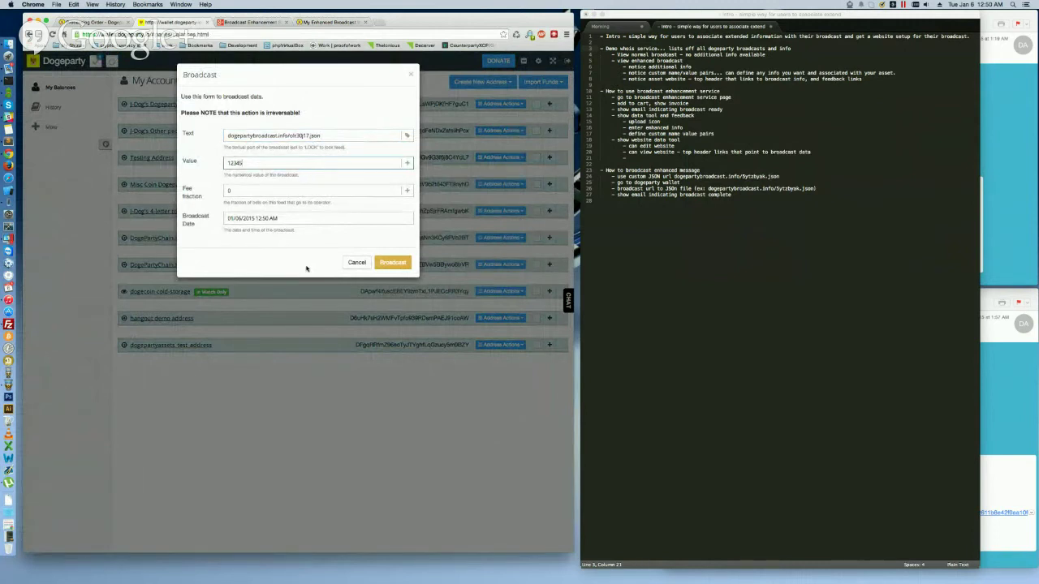
pyautogui.click(390, 264)
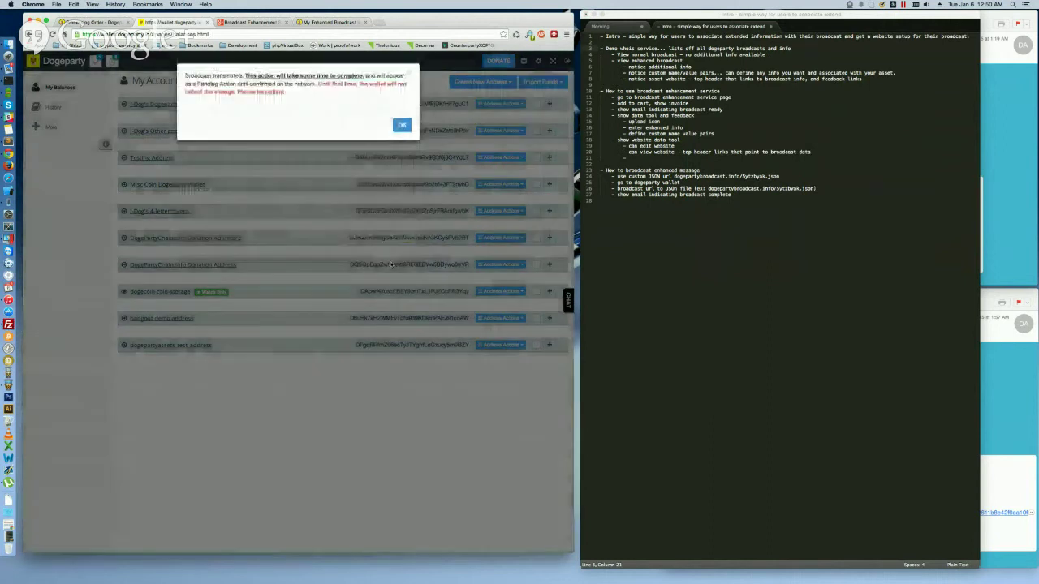
pyautogui.click(400, 126)
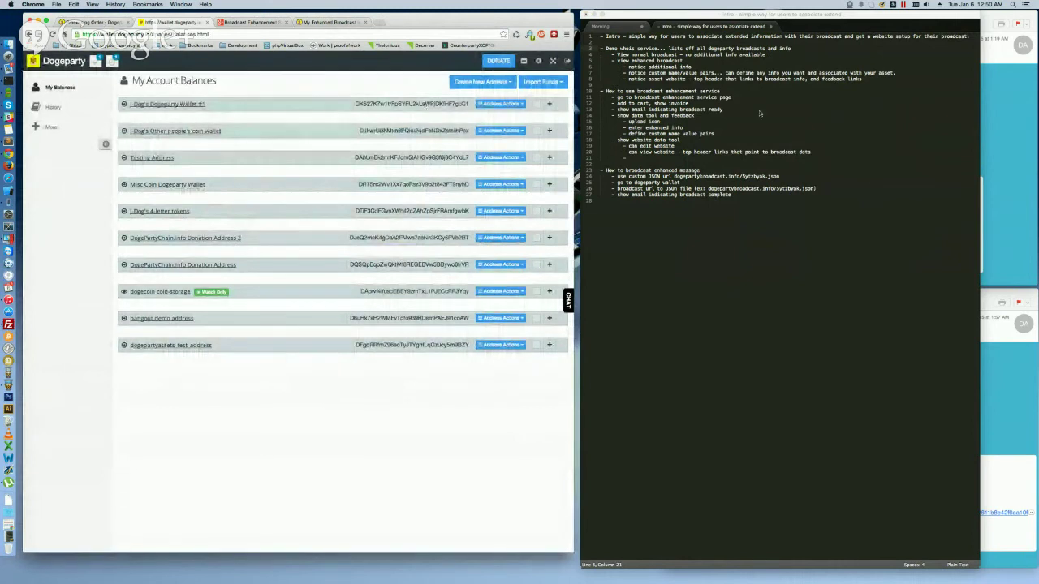
# - Switch to Mail and examine the "Broadcast Complete" e-mail from Dogeparty Assets
pyautogui.click(1007, 412)
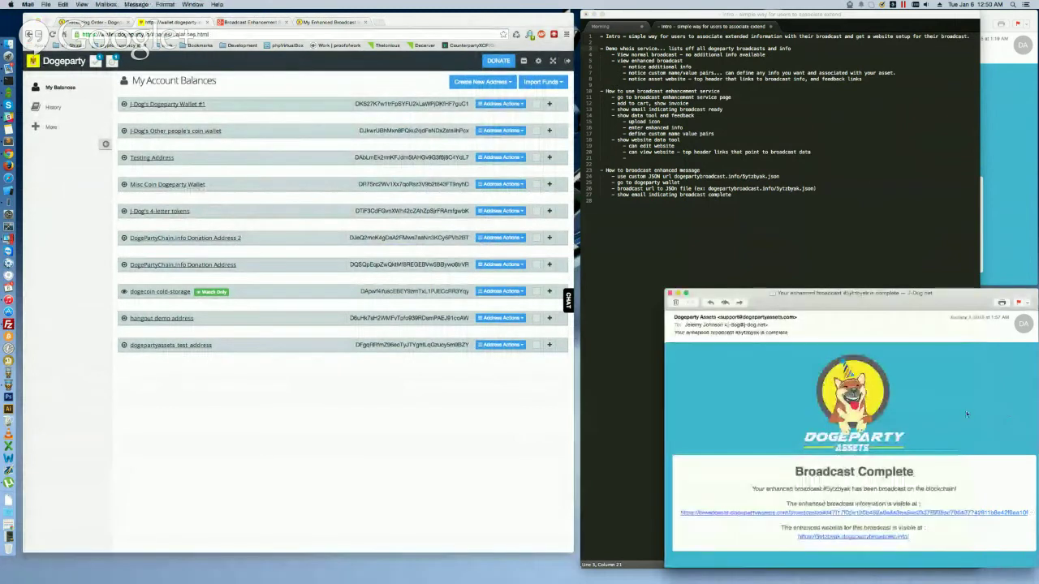
pyautogui.doubleClick(795, 476)
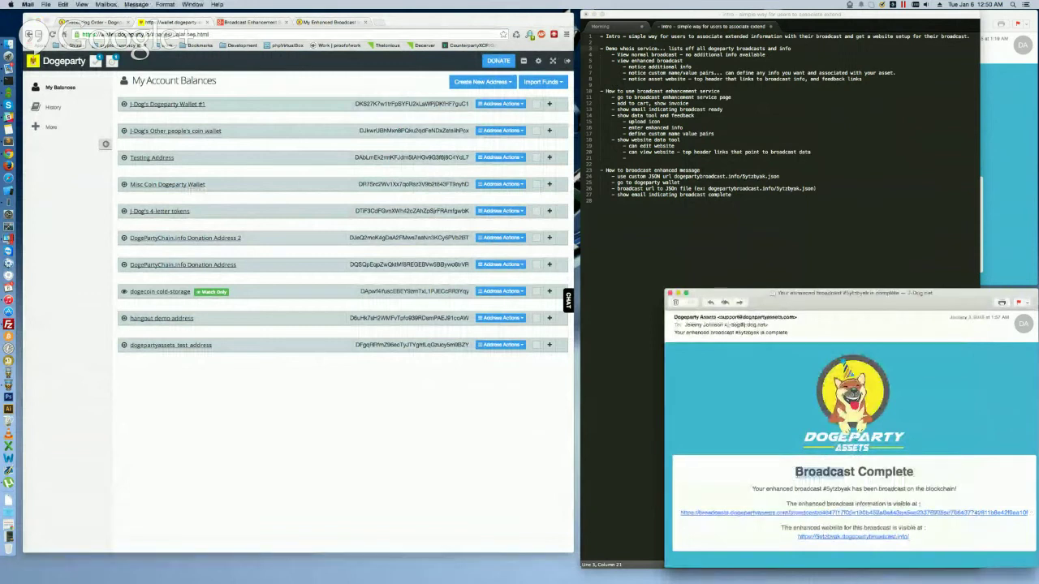
# - Open the enhanced broadcast information link from the "Broadcast Complete" e-mail and review the basic broadcast information
pyautogui.moveTo(826, 503); pyautogui.dragTo(875, 501)
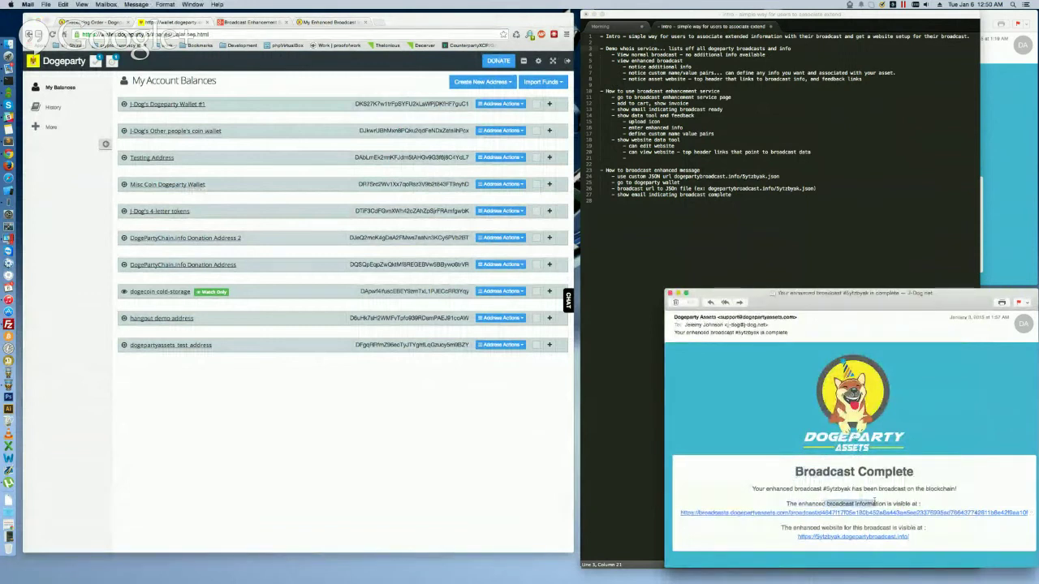
pyautogui.click(927, 488)
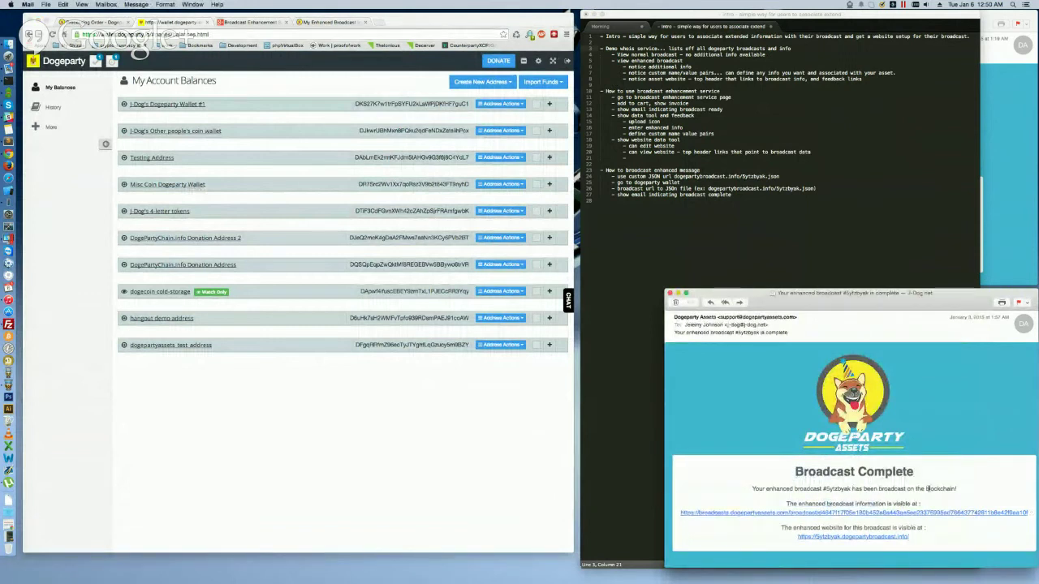
pyautogui.click(888, 516)
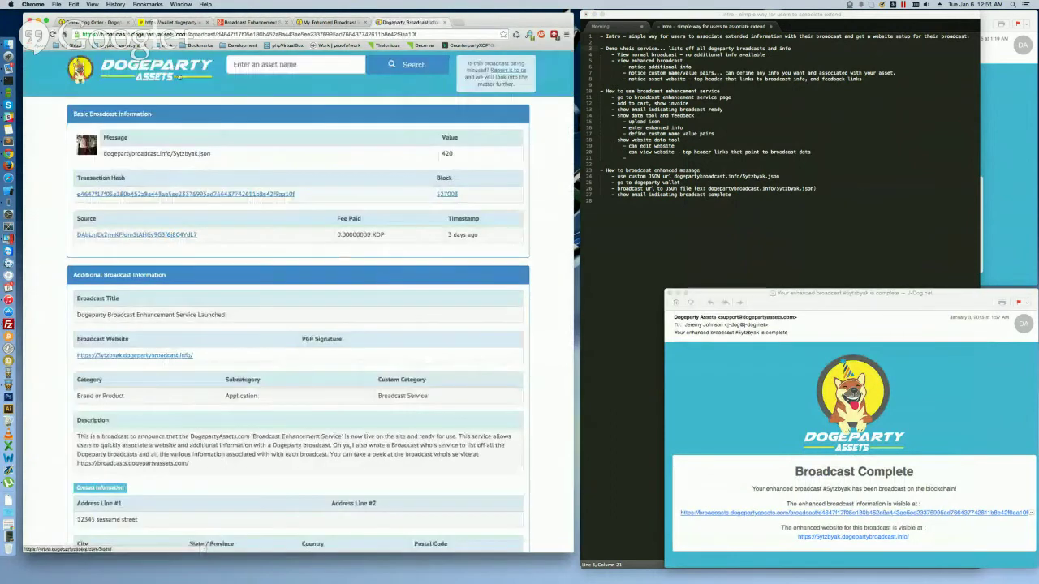
pyautogui.moveTo(155, 118); pyautogui.dragTo(274, 237)
pyautogui.click(274, 237)
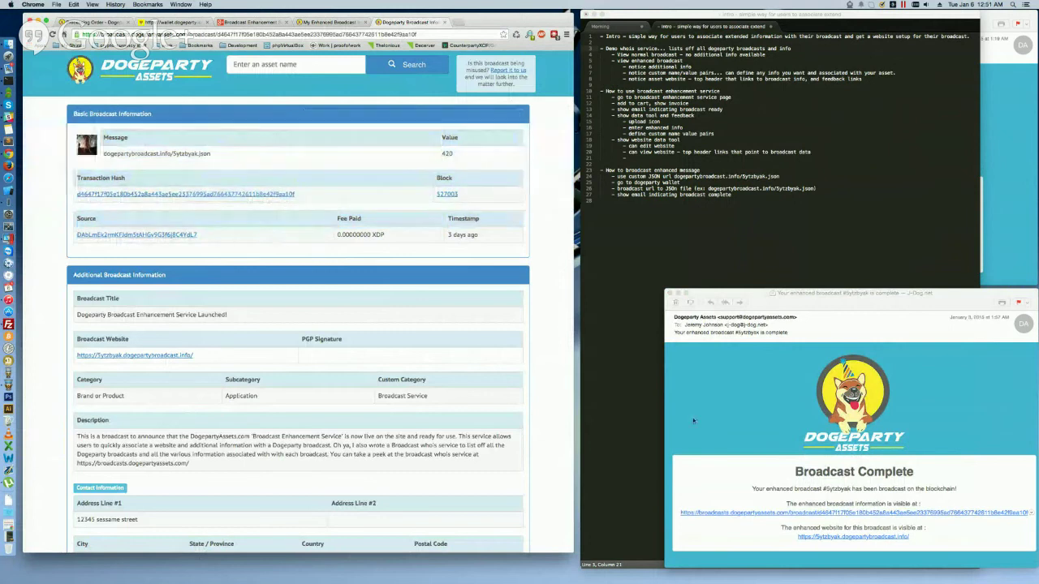
# - Return to the "Broadcast Complete" e-mail in Mail and open the link to the broadcast's enhanced website
pyautogui.moveTo(787, 503); pyautogui.dragTo(917, 503)
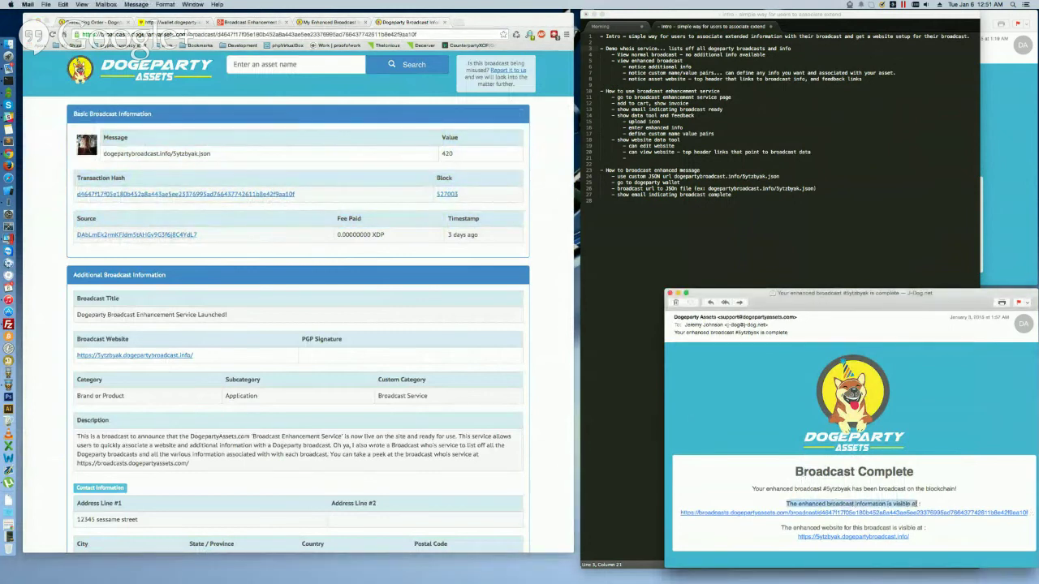
pyautogui.click(783, 527)
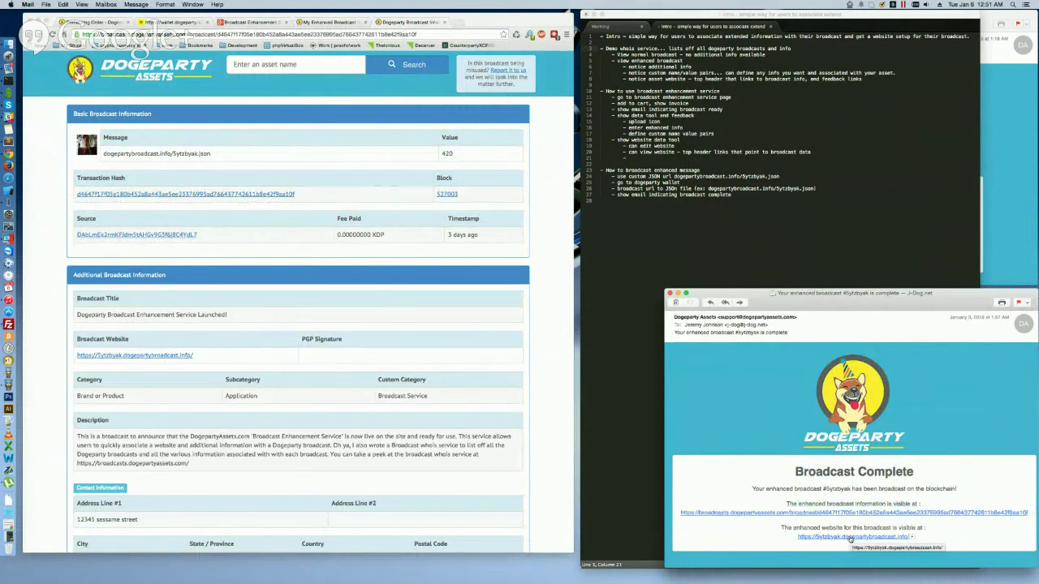
pyautogui.click(851, 538)
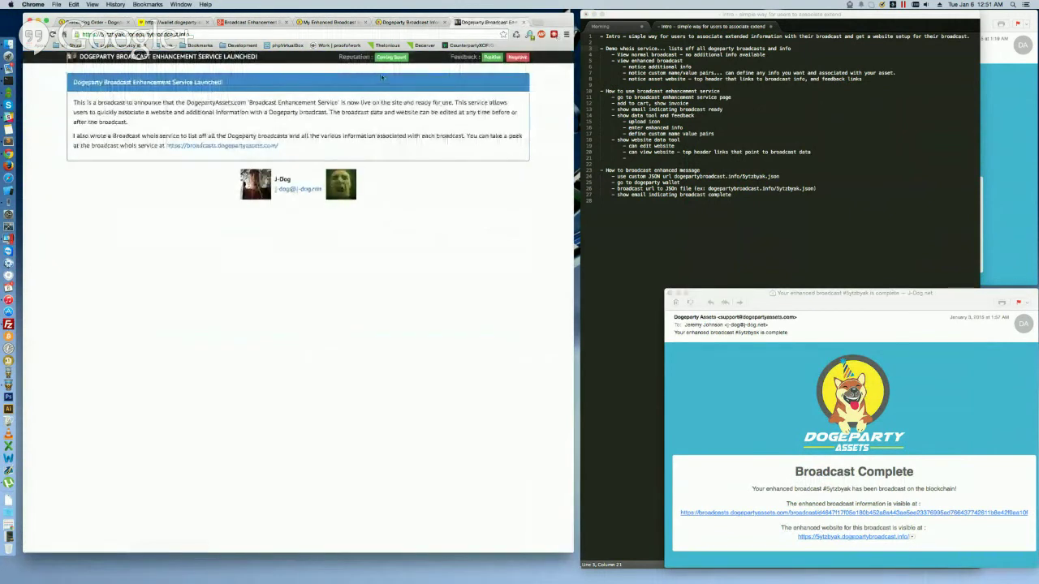
# - Follow the website's header title to the broadcast information page, and close both that page and the enhanced website
pyautogui.click(167, 59)
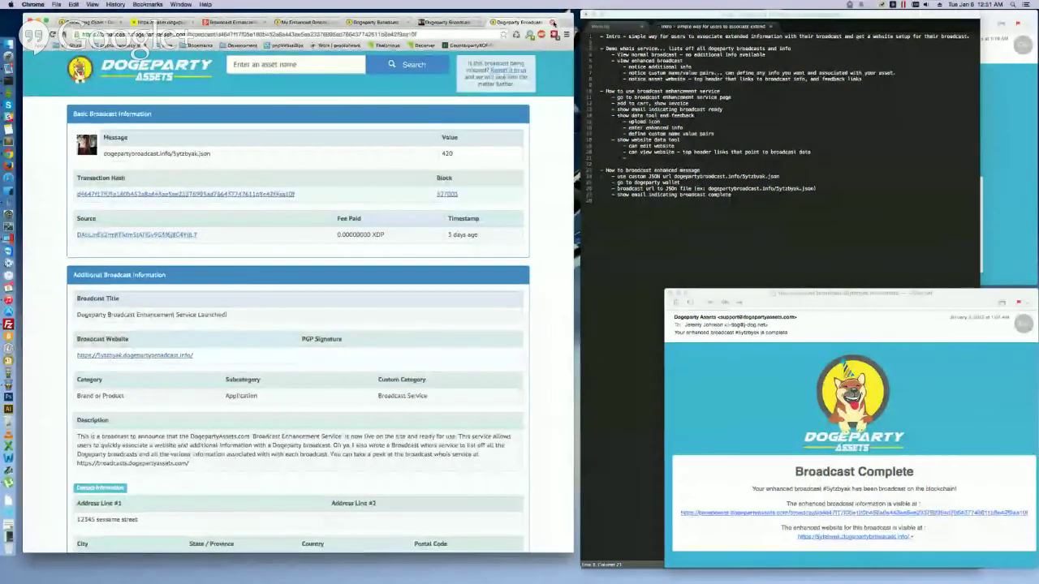
pyautogui.click(552, 22)
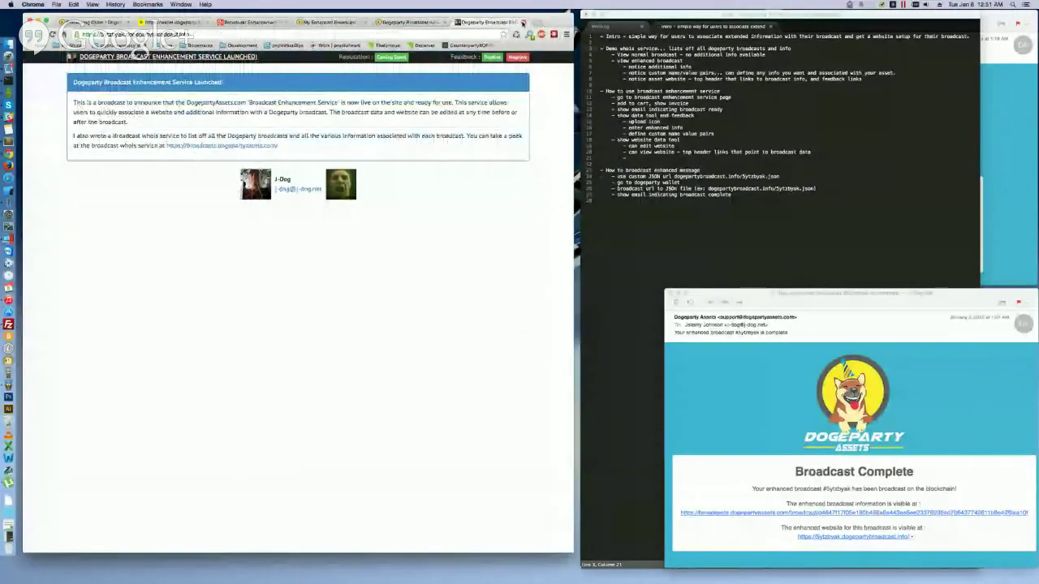
pyautogui.click(523, 23)
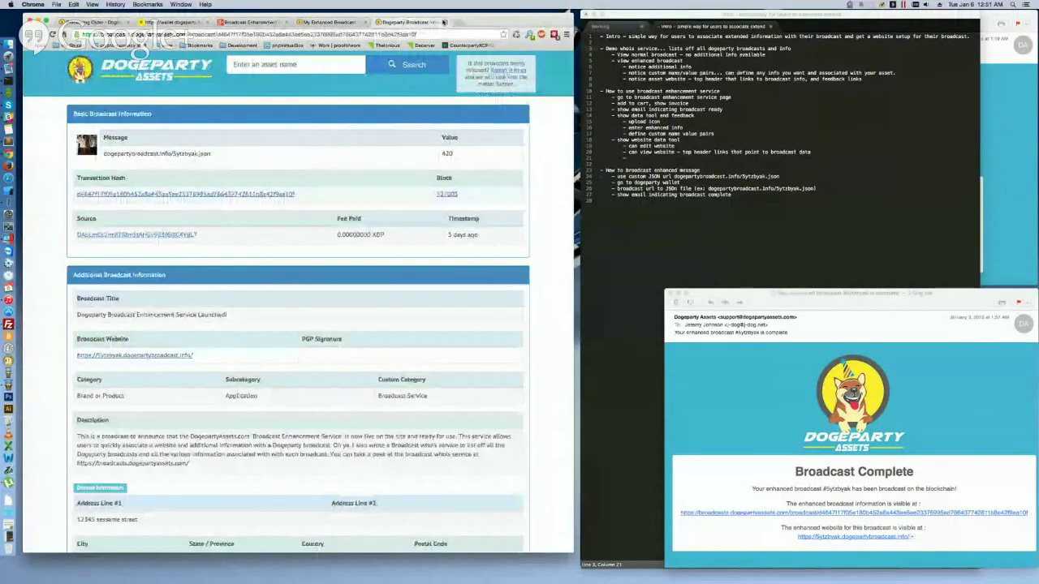